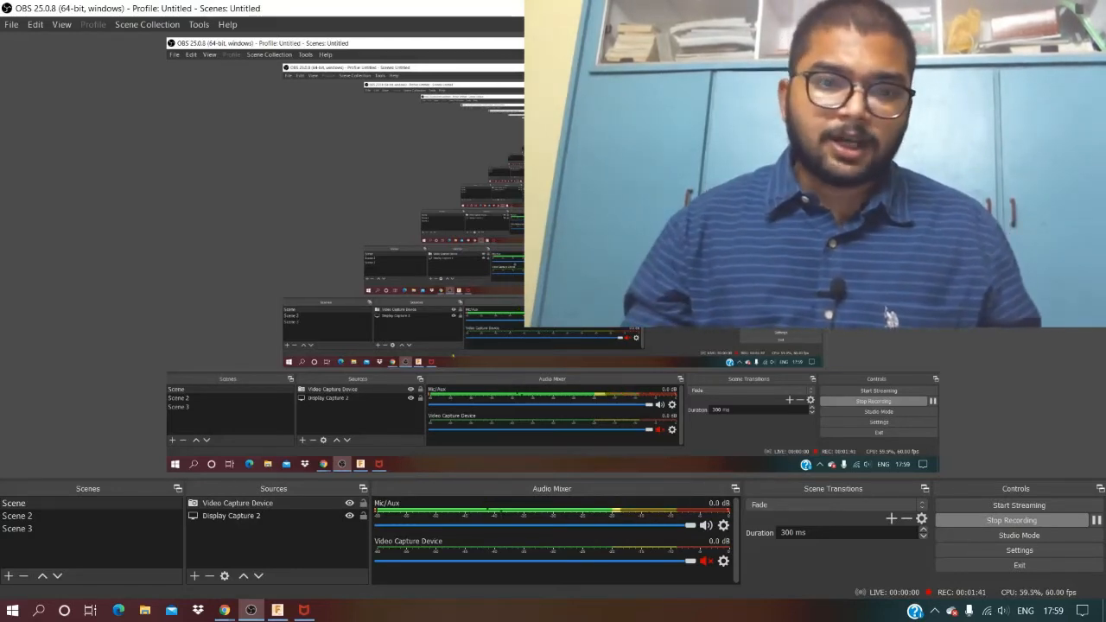
# Step: Switch to OBS and shrink the webcam overlay into the upper-right corner of the recorded scene
pyautogui.moveTo(224, 611)
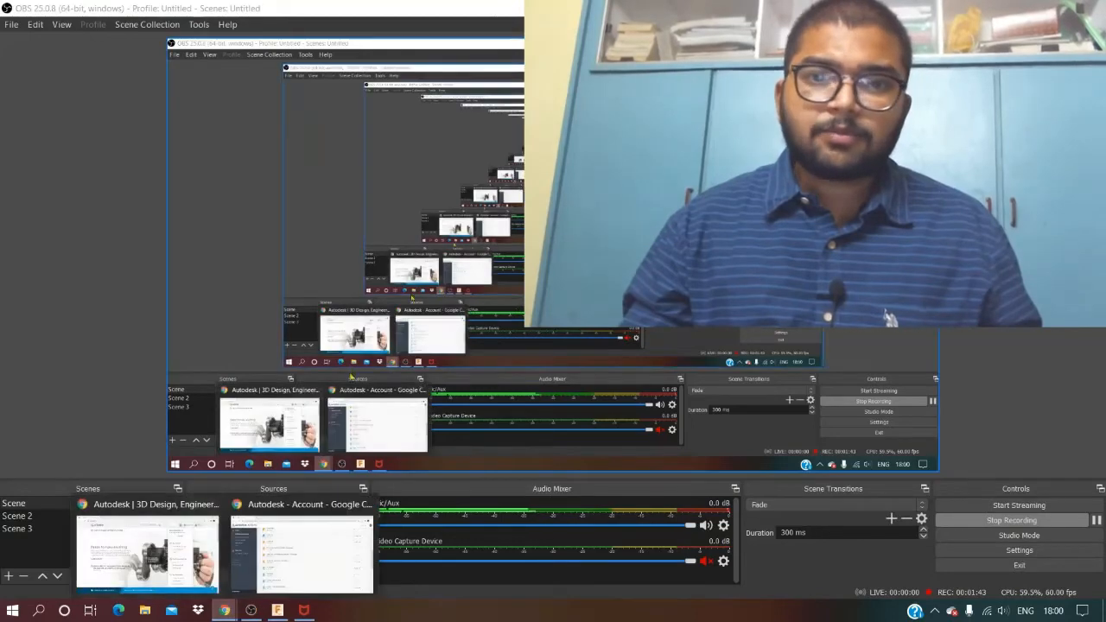
pyautogui.click(175, 564)
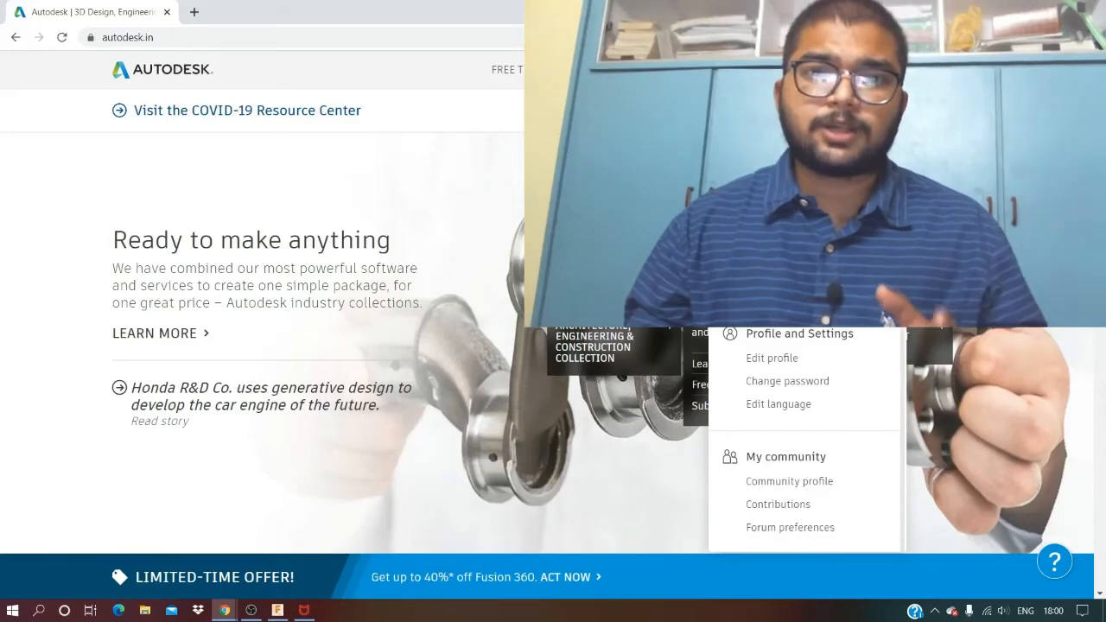
pyautogui.click(252, 610)
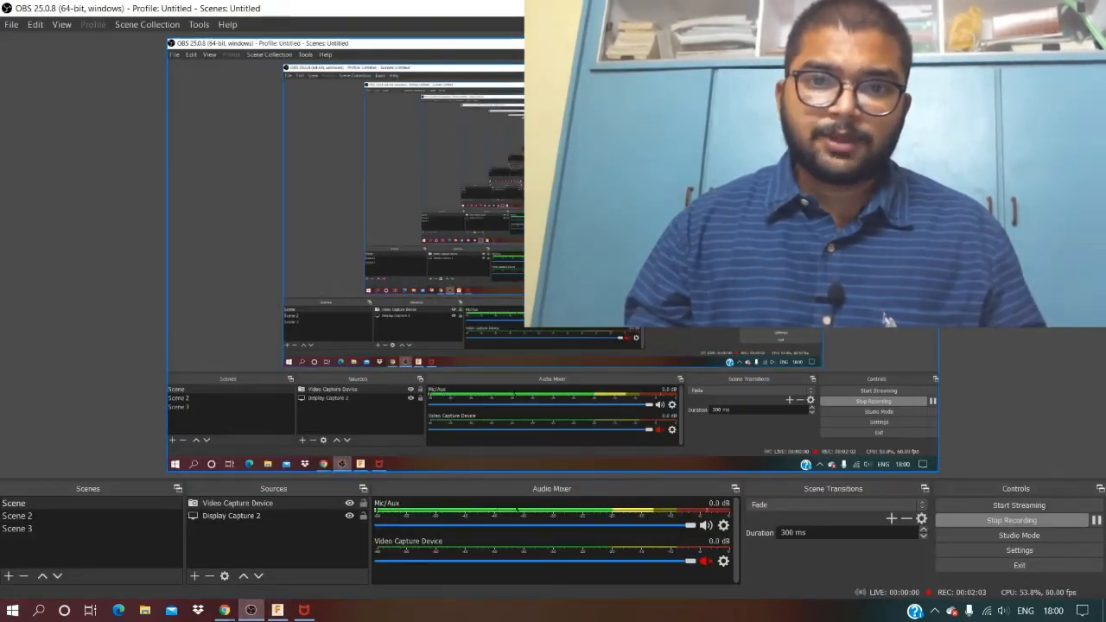
pyautogui.moveTo(533, 267); pyautogui.dragTo(795, 119)
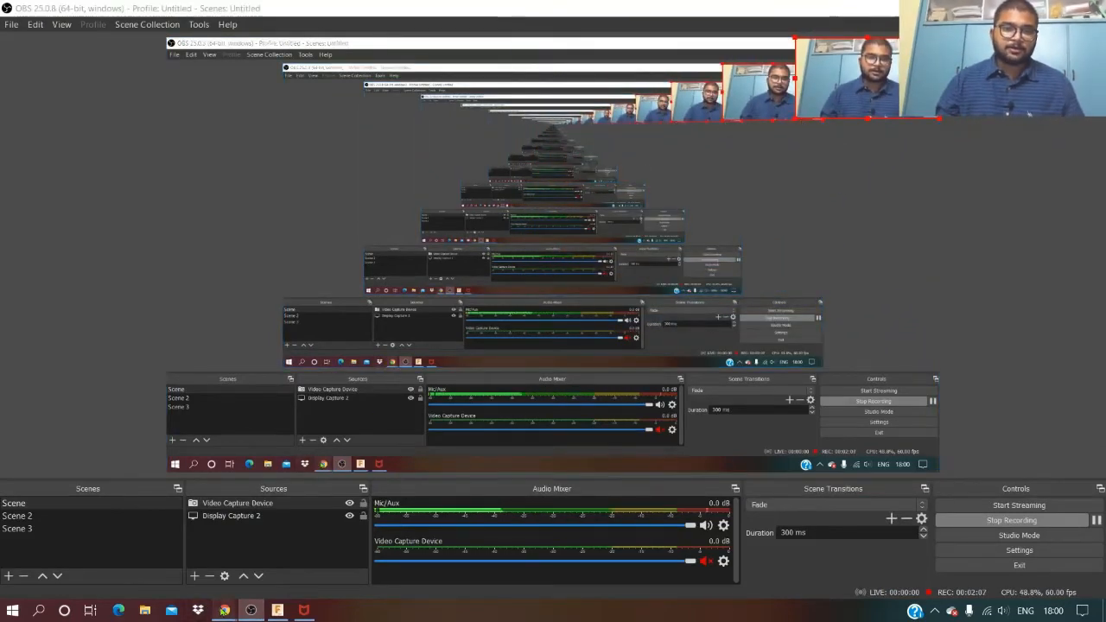
# Step: Switch to the Autodesk website in Chrome and review the account's list of available products and services
pyautogui.moveTo(224, 611)
pyautogui.click(189, 559)
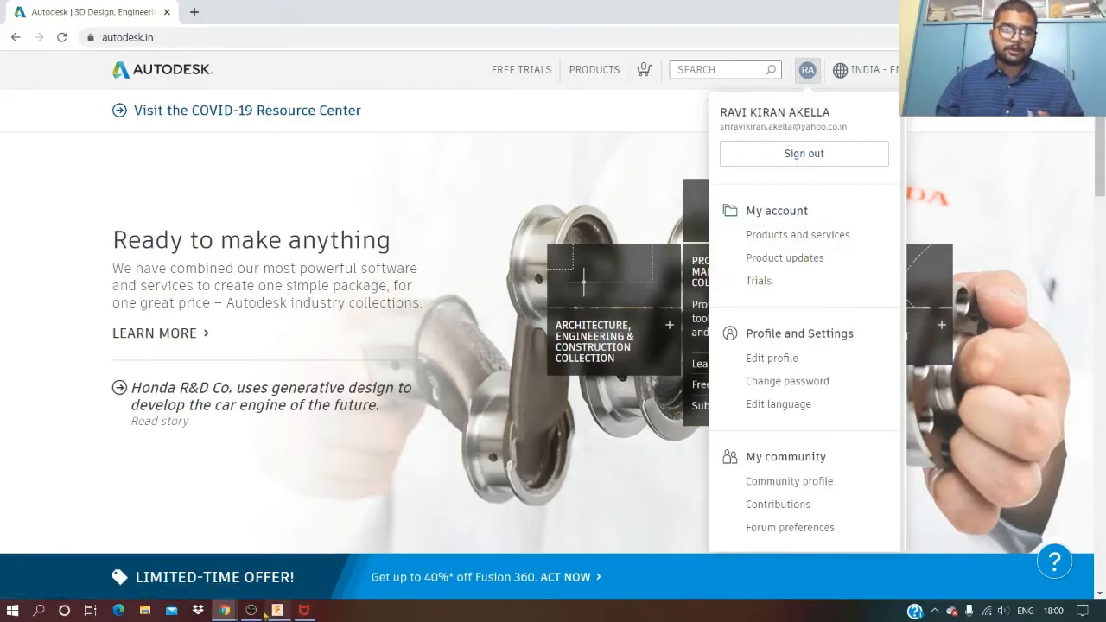
pyautogui.moveTo(227, 611)
pyautogui.click(285, 558)
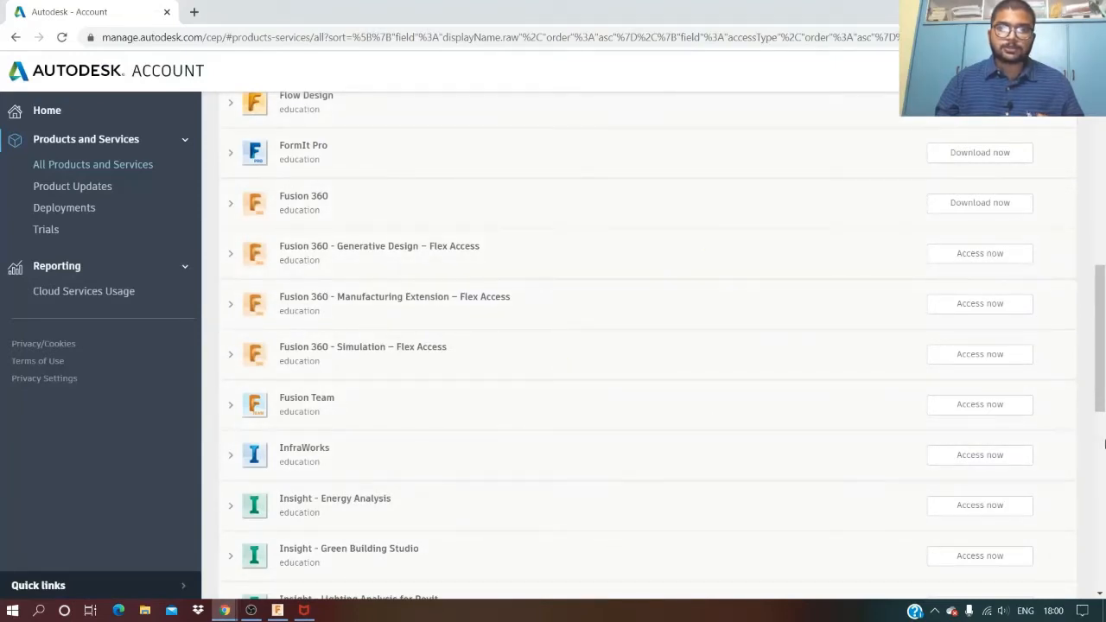
pyautogui.moveTo(1103, 374); pyautogui.dragTo(1103, 236)
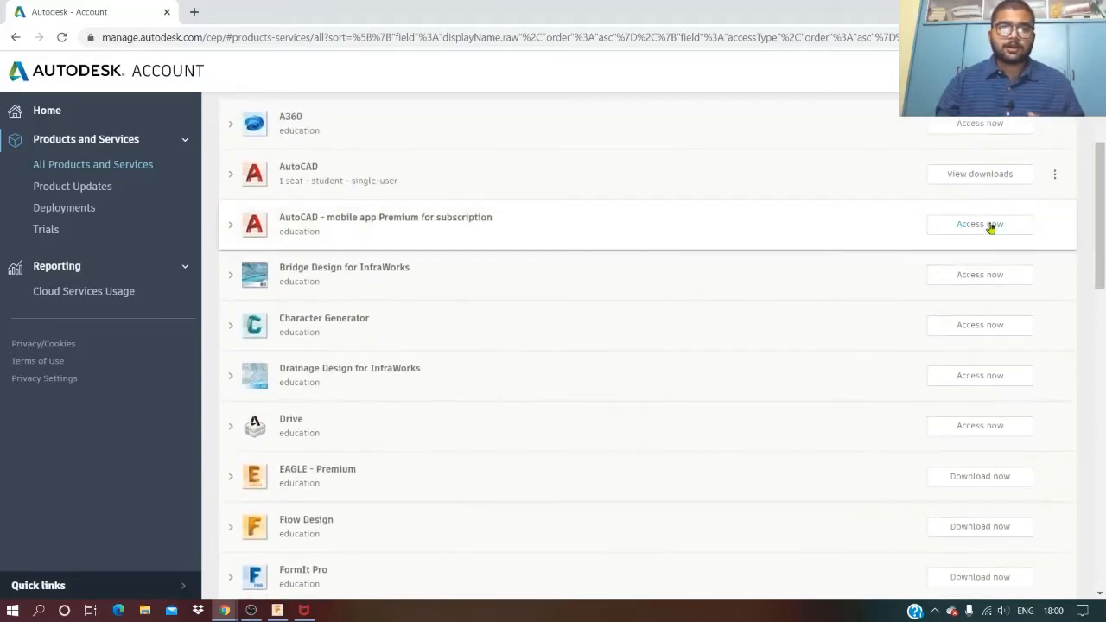
pyautogui.scroll(-6, 835, 185)
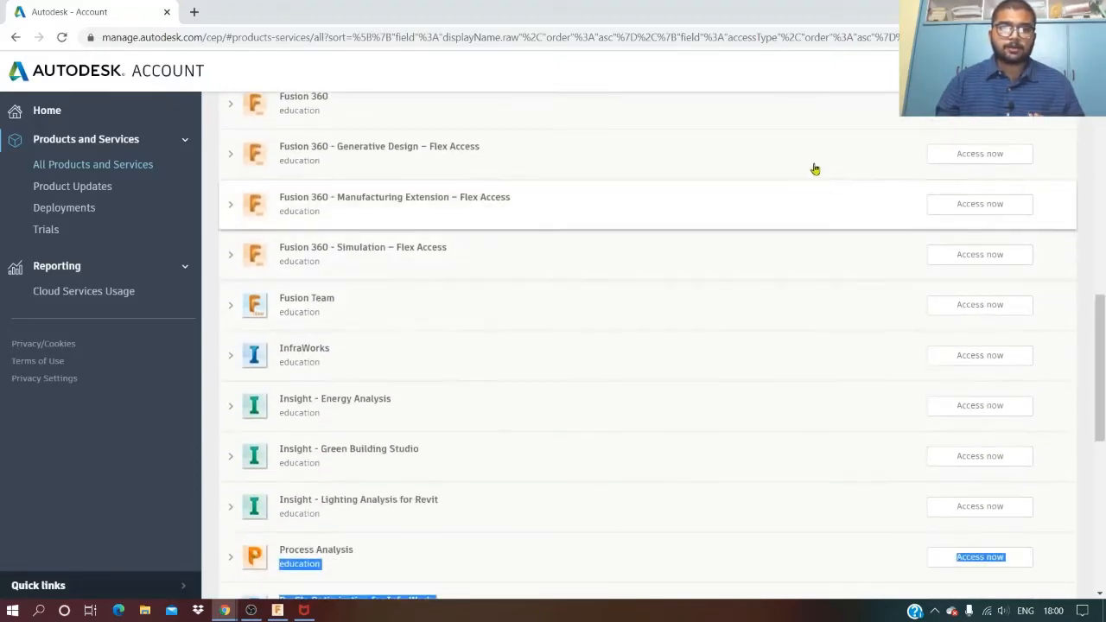
# Step: Switch to Fusion 360, finish the open sketch and return to the home view
pyautogui.click(272, 614)
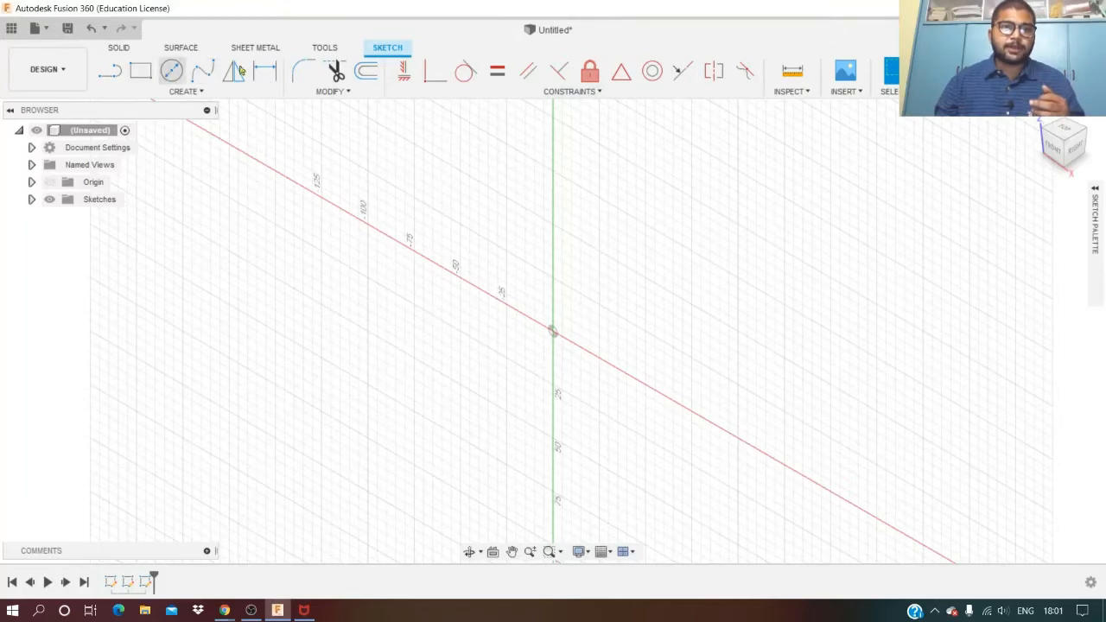
pyautogui.click(946, 72)
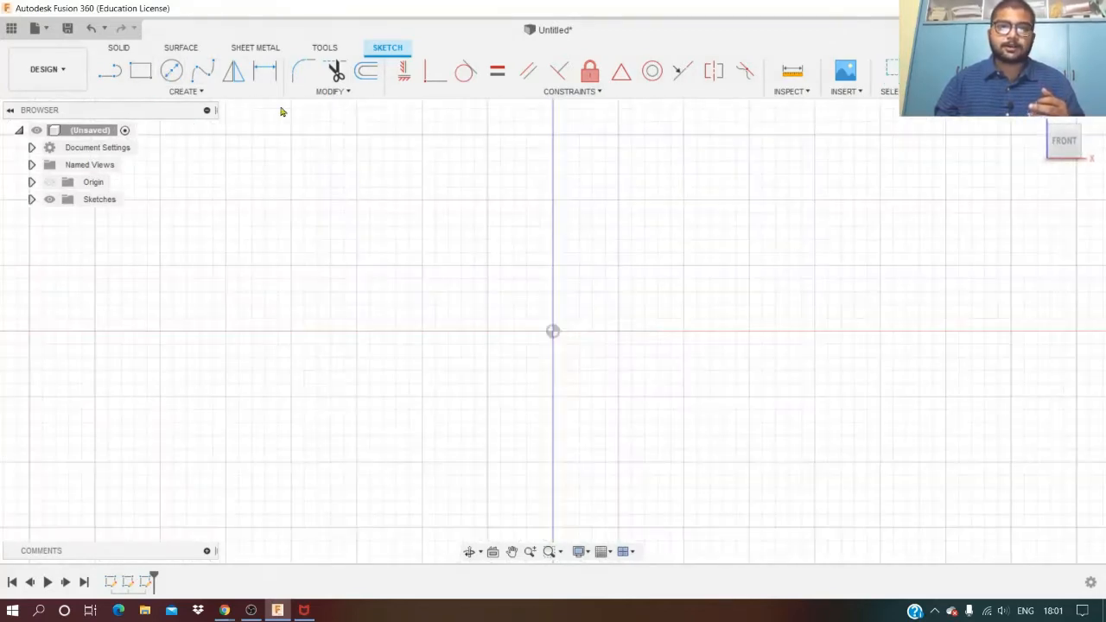
pyautogui.click(1032, 111)
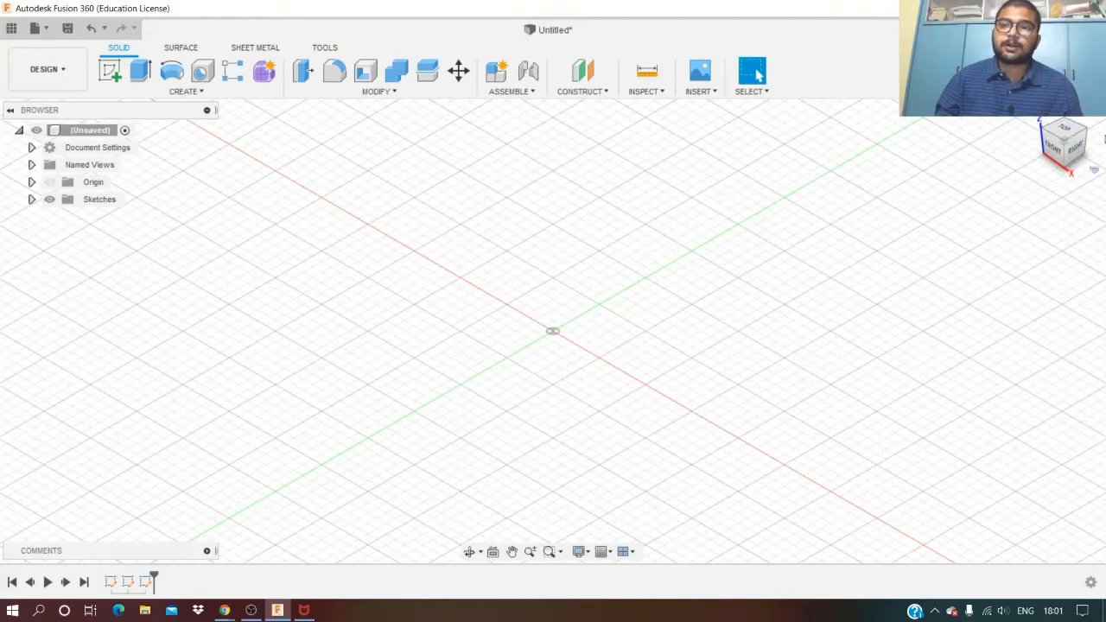
# Step: Show the front view and create a new sketch on the front origin plane
pyautogui.click(1049, 149)
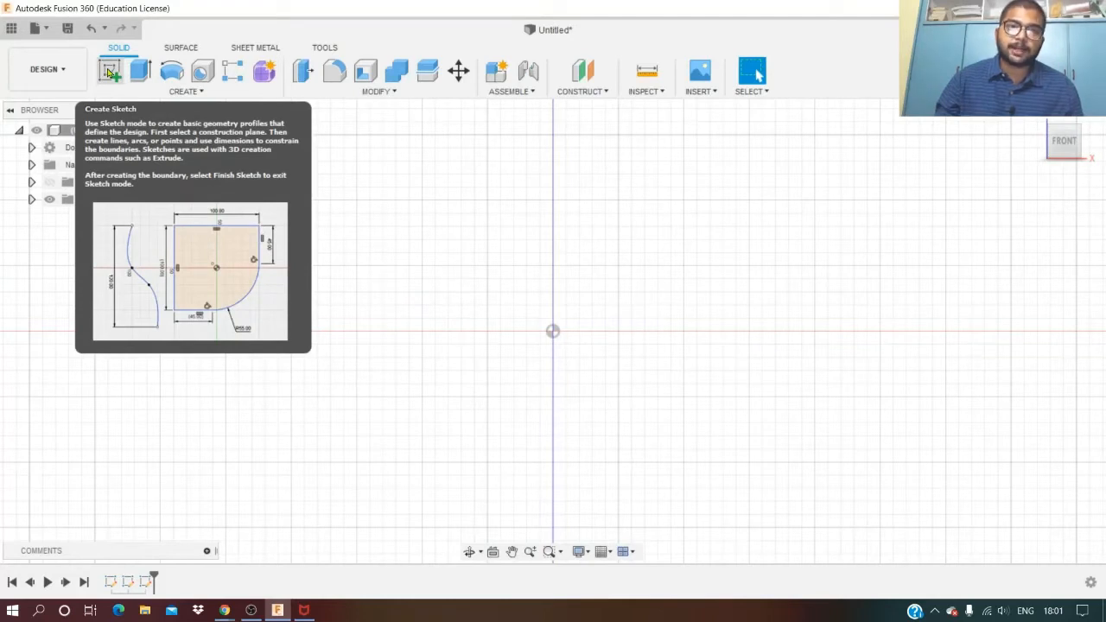
pyautogui.click(110, 71)
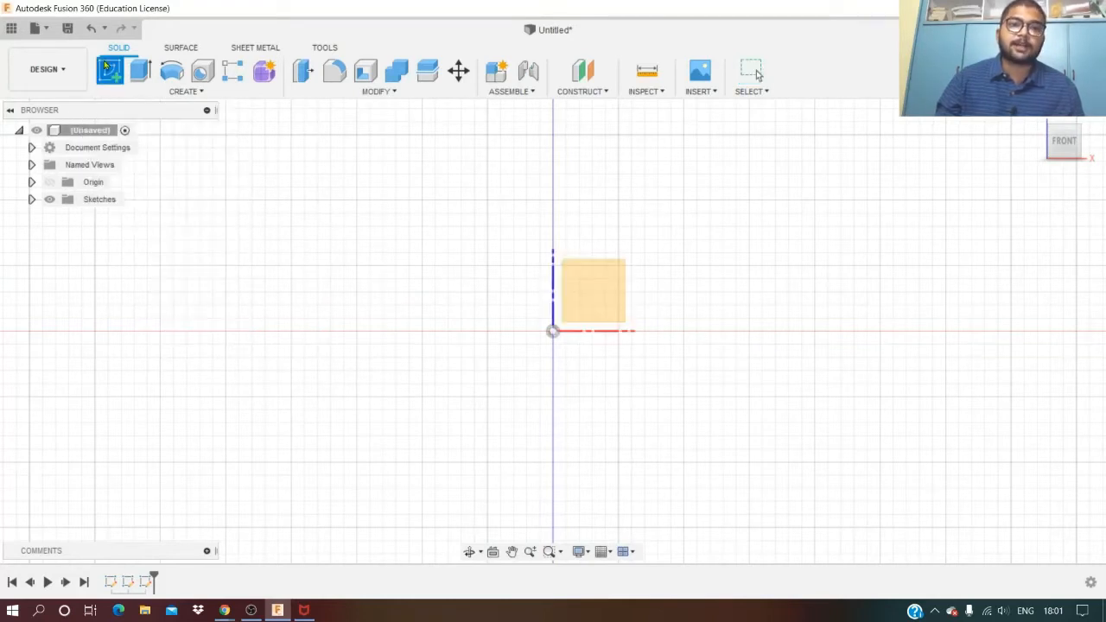
pyautogui.click(593, 290)
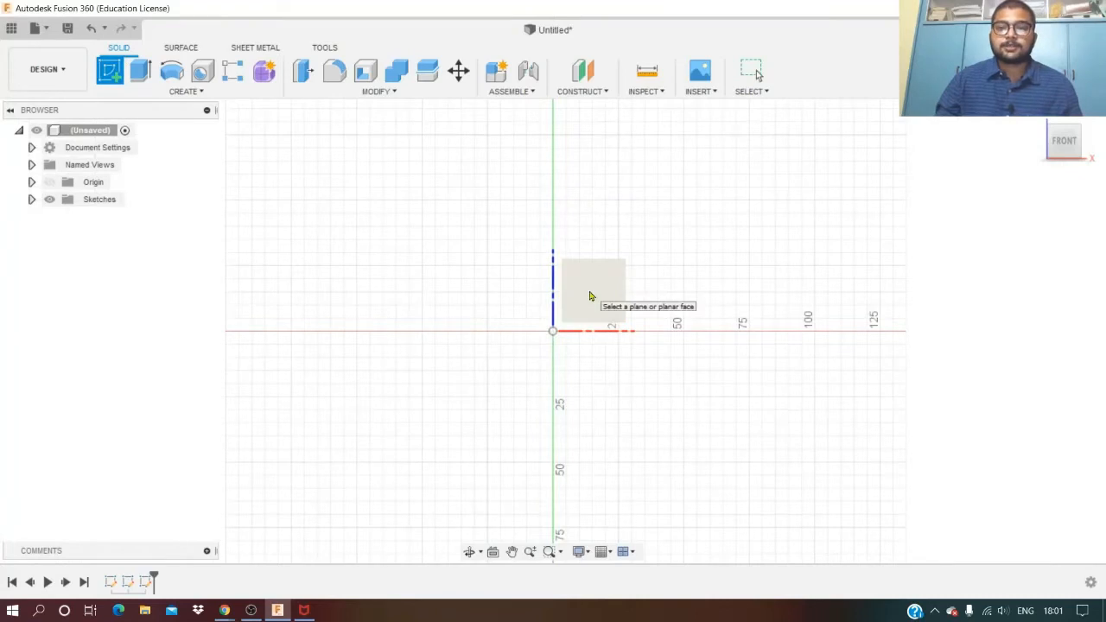
pyautogui.click(595, 292)
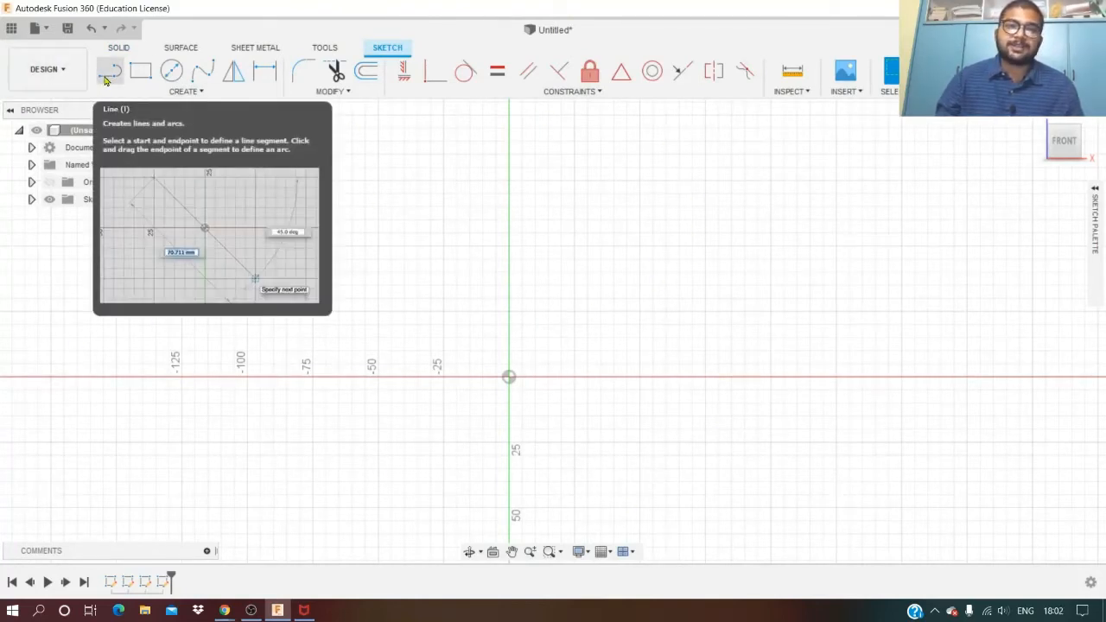
# Step: Sketch the profile's left side with lines: a 75 mm top edge, a recess 25 mm deep and a bottom edge about 77 mm long
pyautogui.click(107, 76)
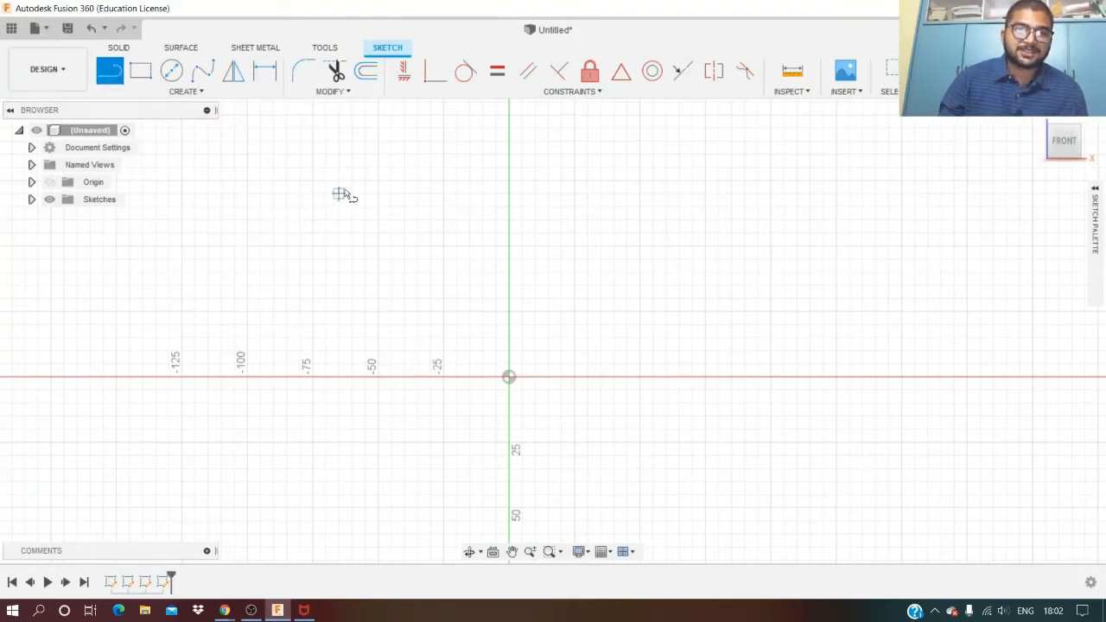
pyautogui.click(378, 182)
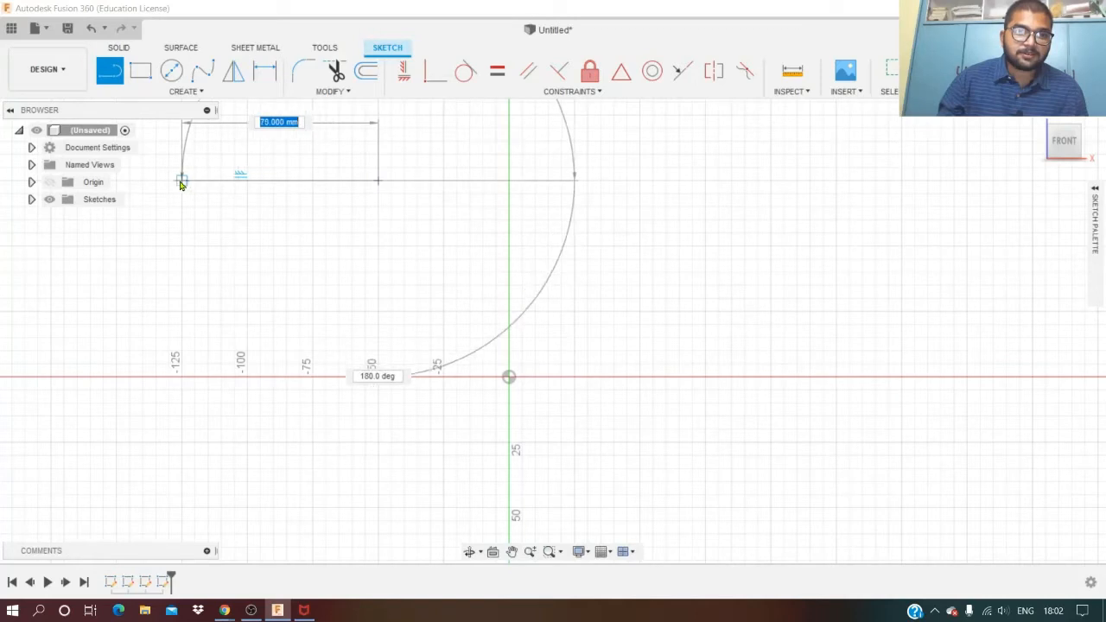
pyautogui.click(181, 180)
pyautogui.moveTo(181, 181); pyautogui.dragTo(181, 231)
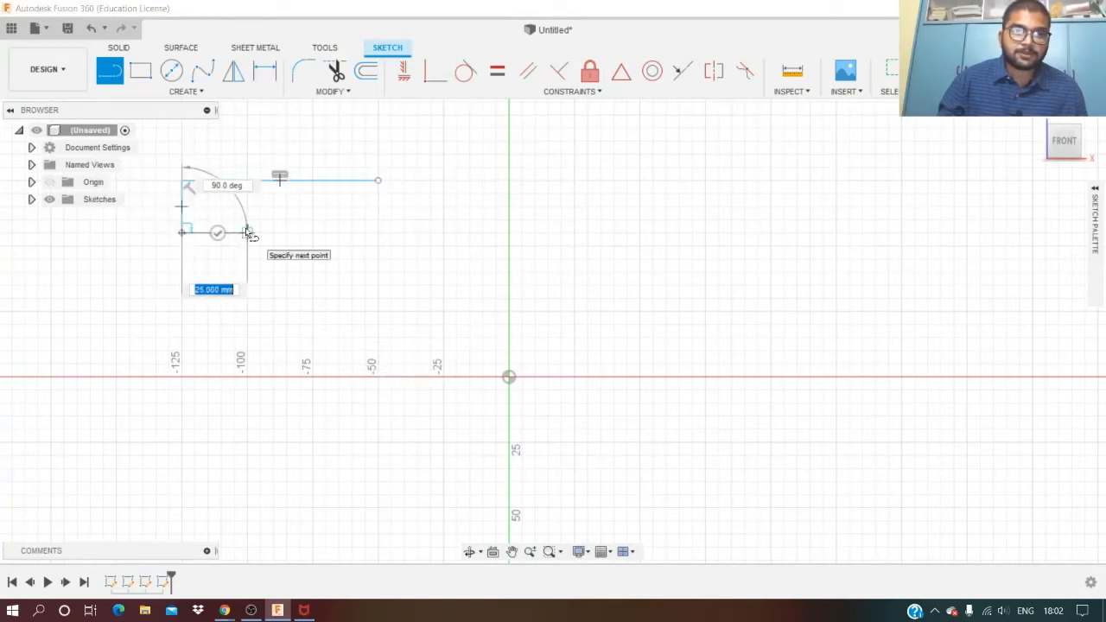
pyautogui.click(248, 232)
pyautogui.moveTo(248, 233); pyautogui.dragTo(248, 392)
pyautogui.click(182, 392)
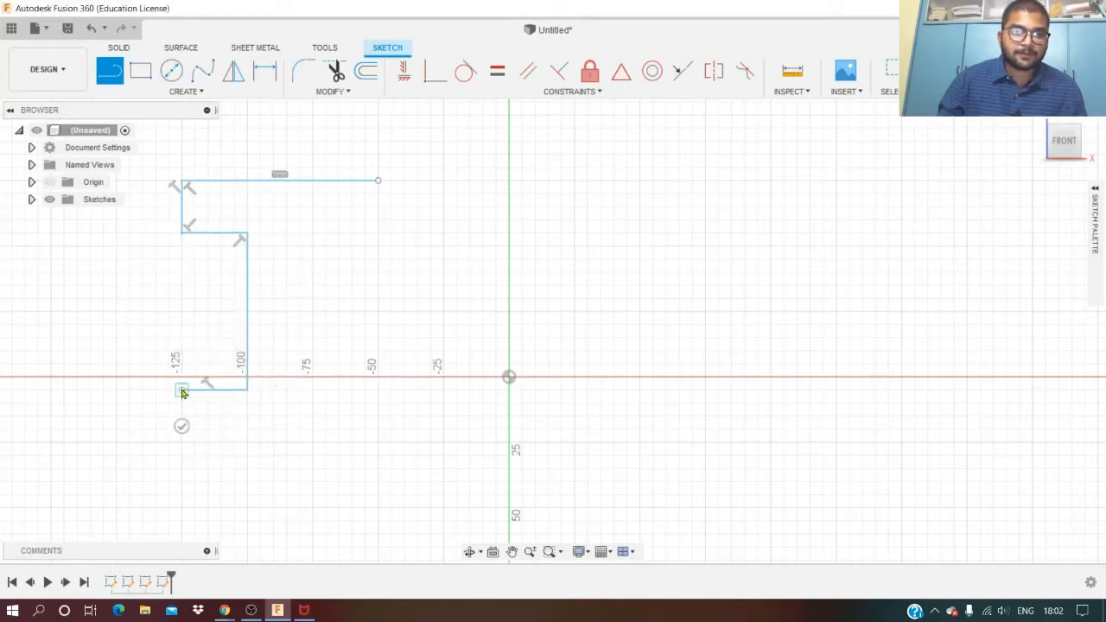
pyautogui.click(180, 454)
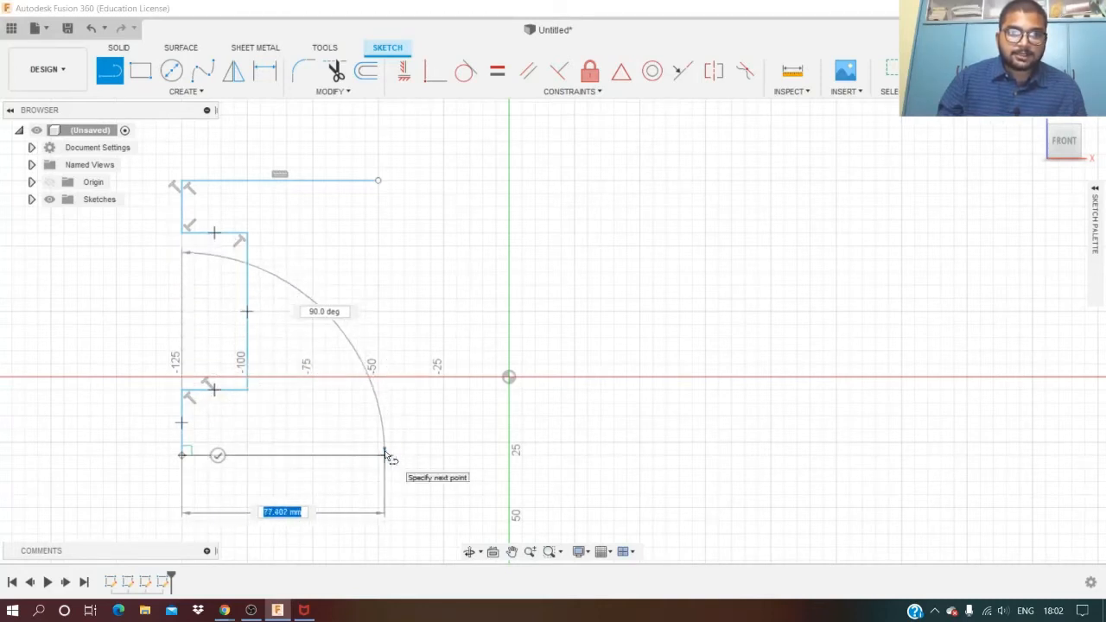
pyautogui.click(384, 455)
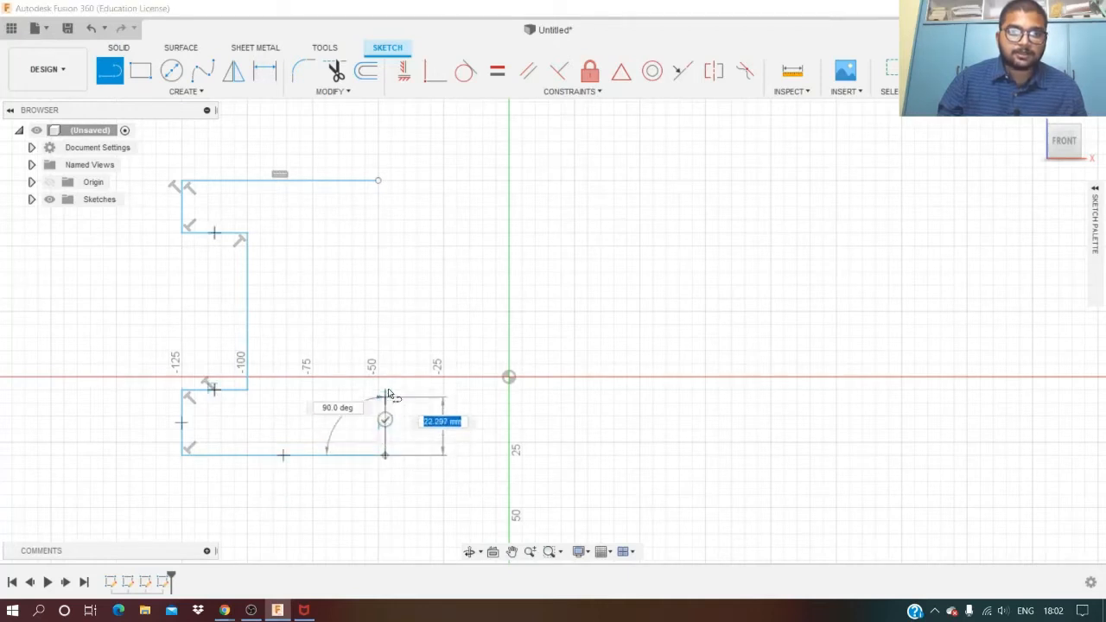
pyautogui.click(385, 420)
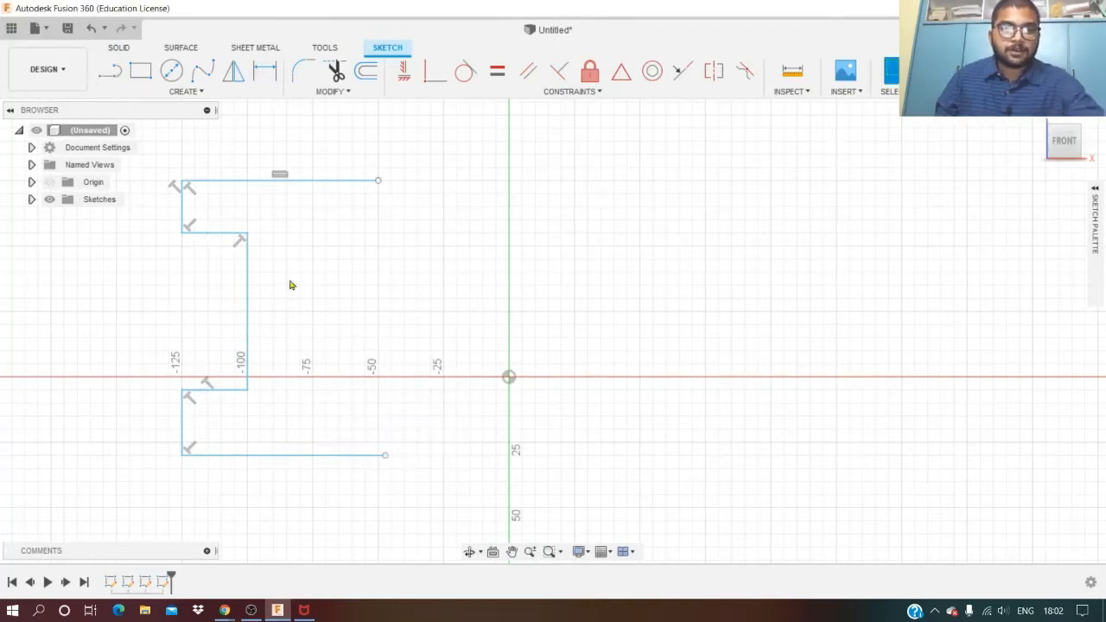
# Step: Extend the bottom edge to the far right with a line, then outline the right wall, its short top edge and its inner side
pyautogui.click(116, 80)
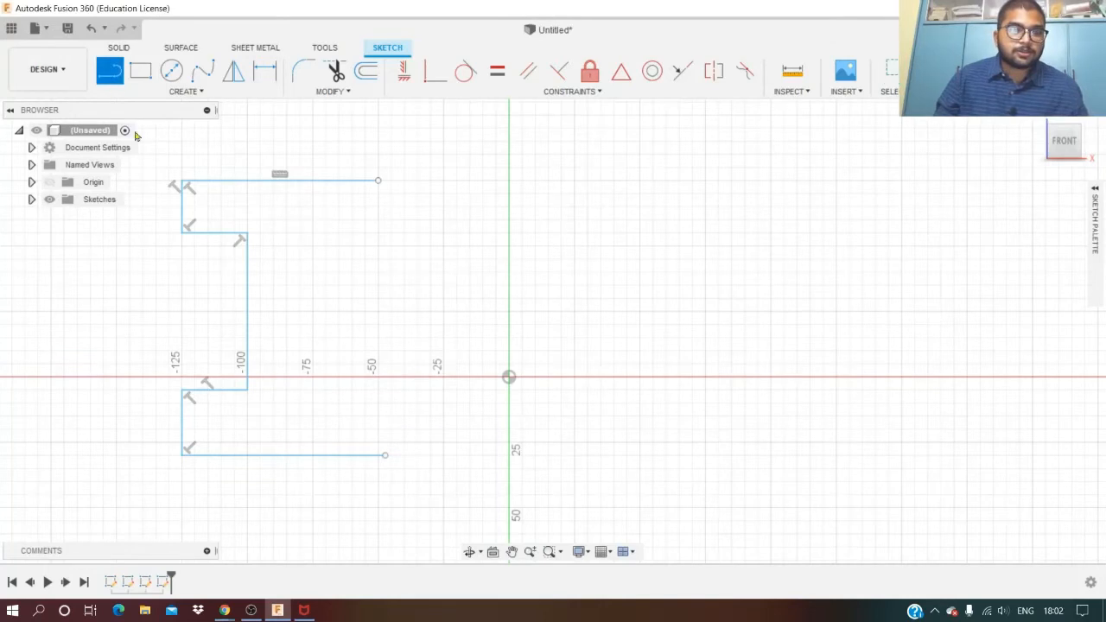
pyautogui.click(385, 455)
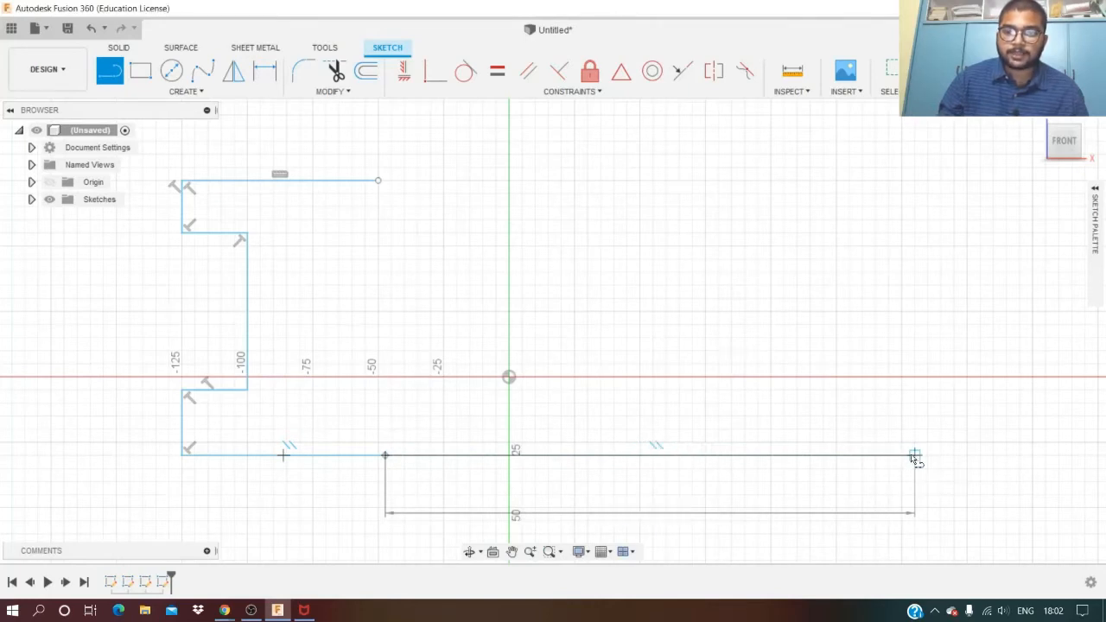
pyautogui.click(914, 456)
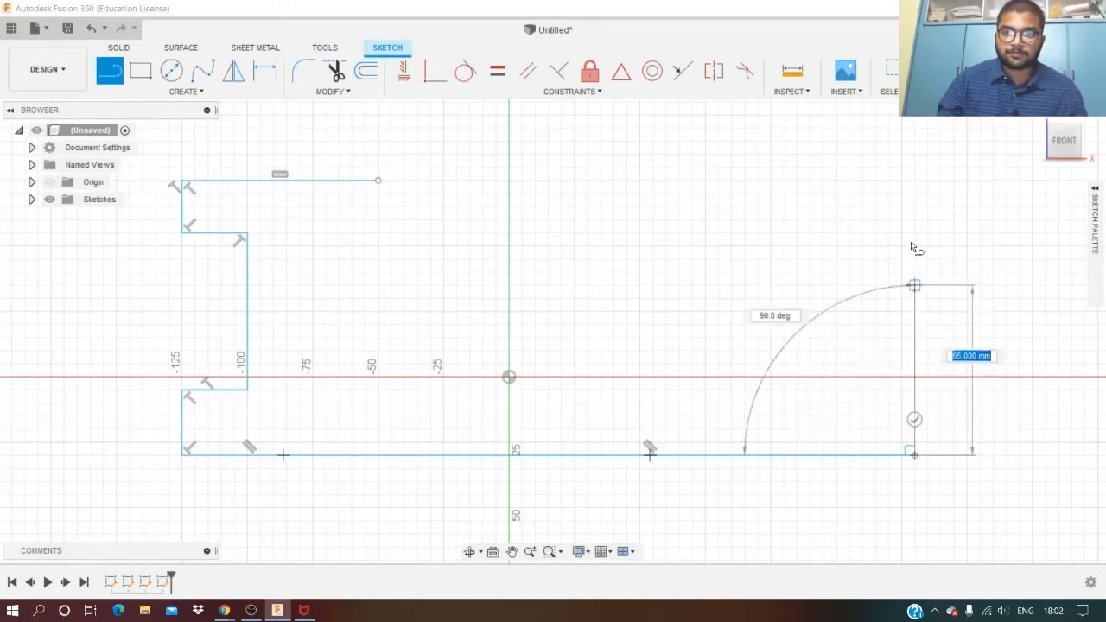
pyautogui.click(915, 182)
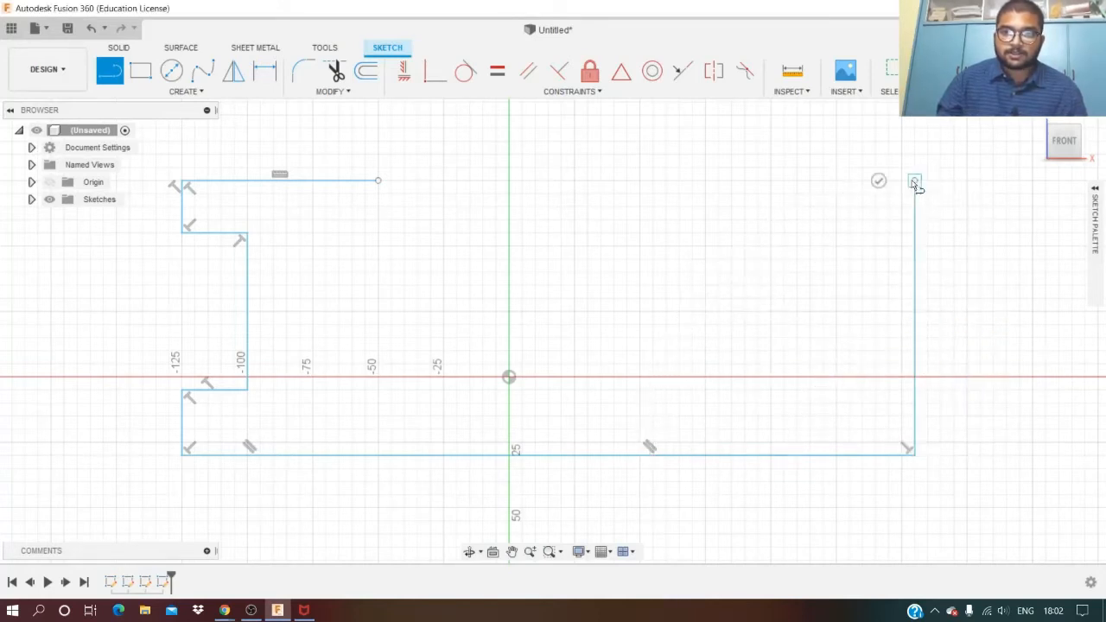
pyautogui.click(863, 181)
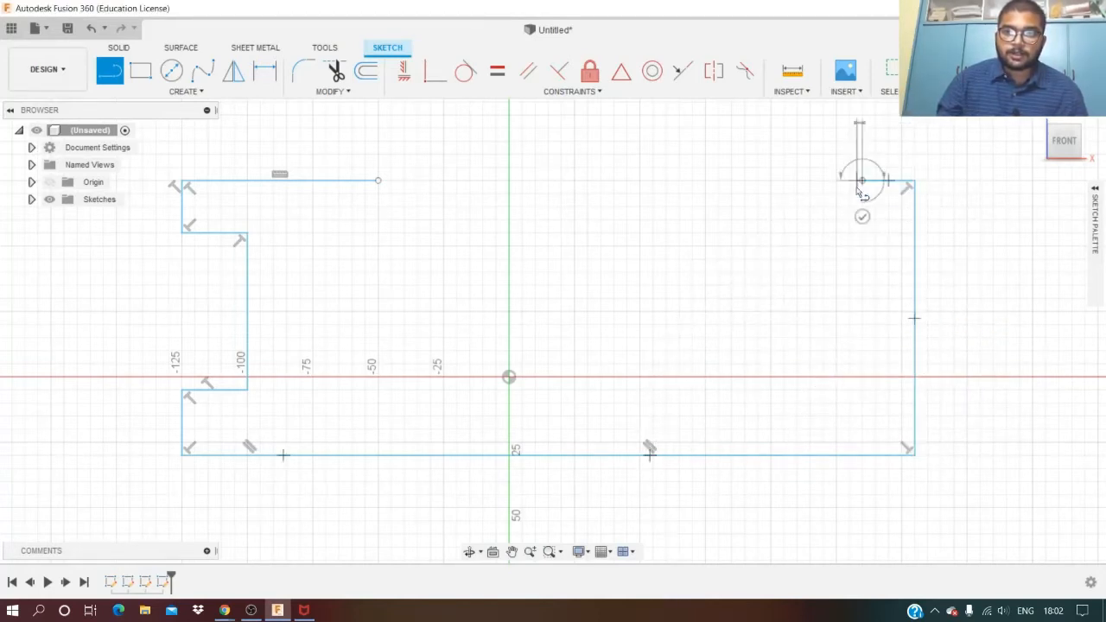
pyautogui.click(862, 337)
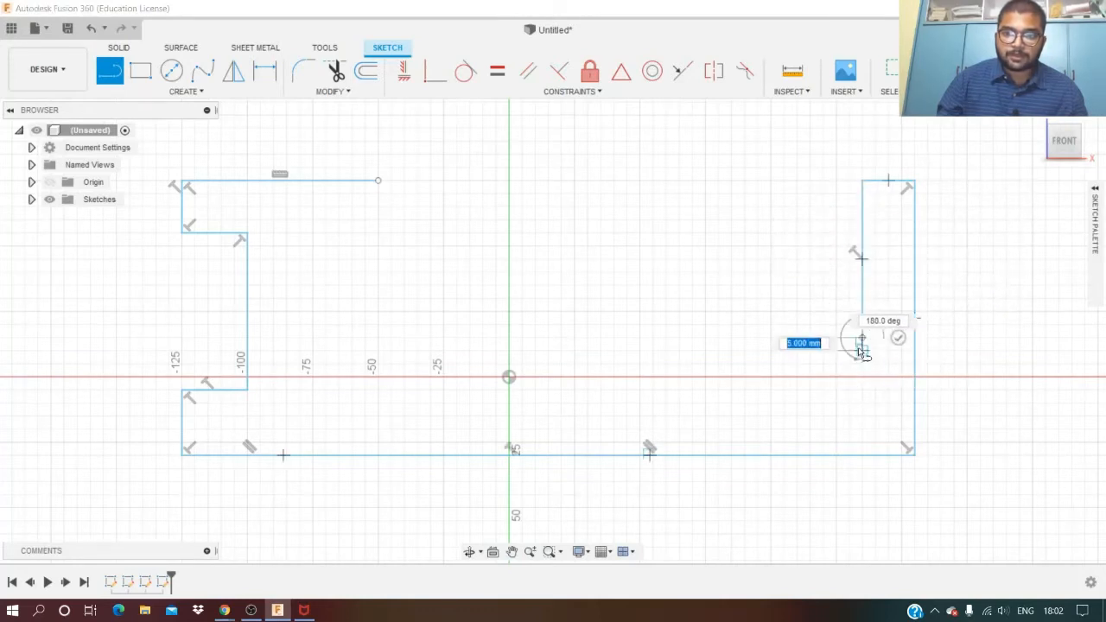
pyautogui.press('Escape')
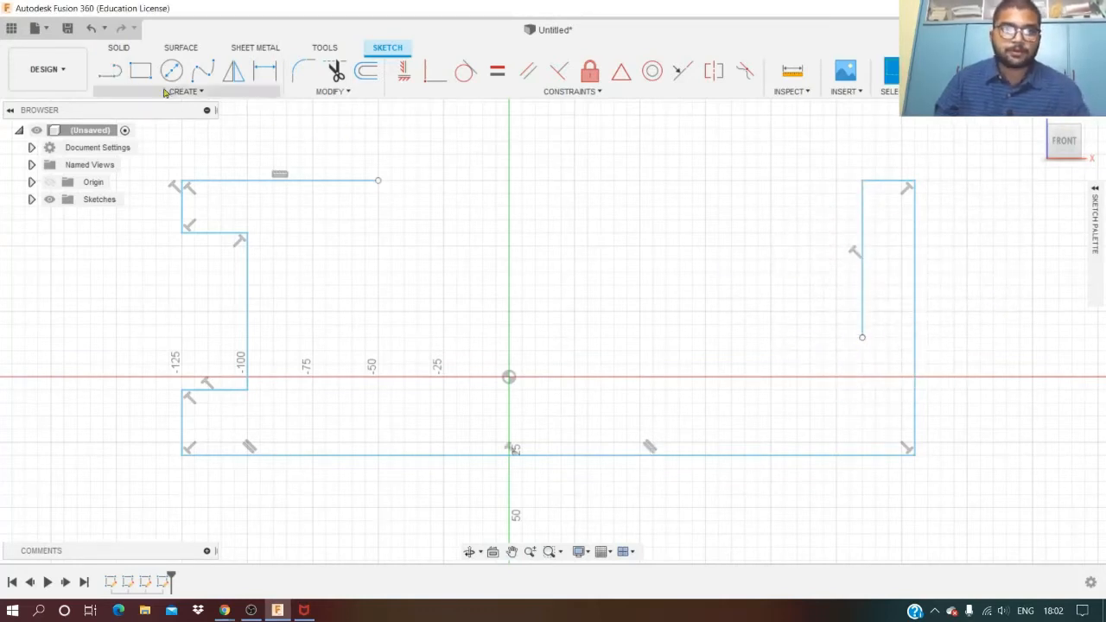
# Step: Form a U-shaped slot with a tangent semicircular arc from the inner wall's end and a vertical line about 60 mm up to the top edge
pyautogui.press('l')
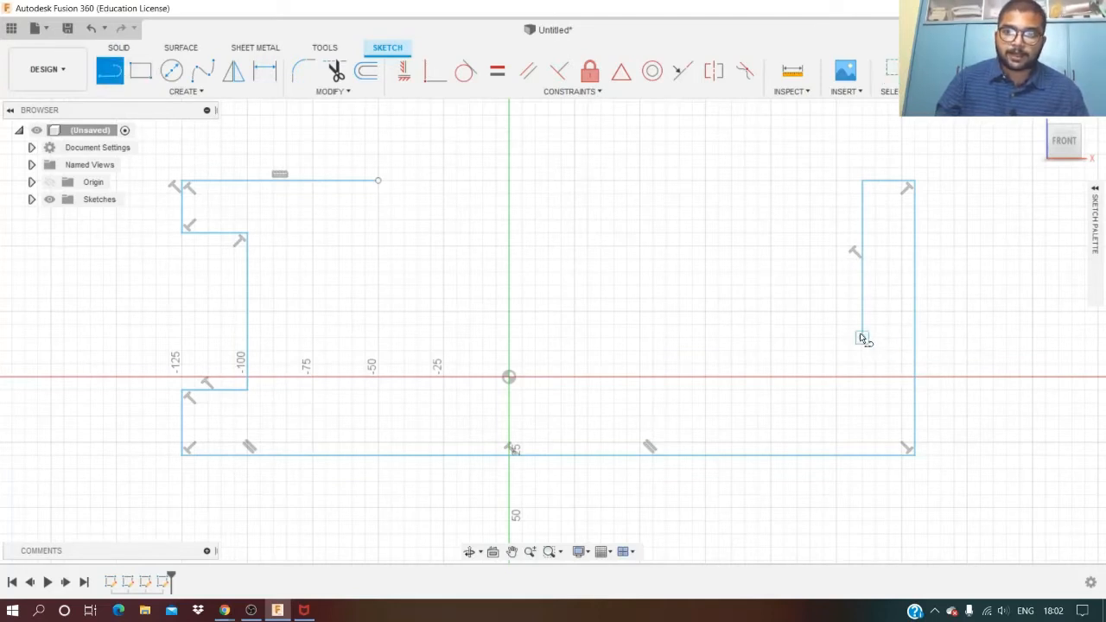
pyautogui.moveTo(862, 337); pyautogui.dragTo(719, 338)
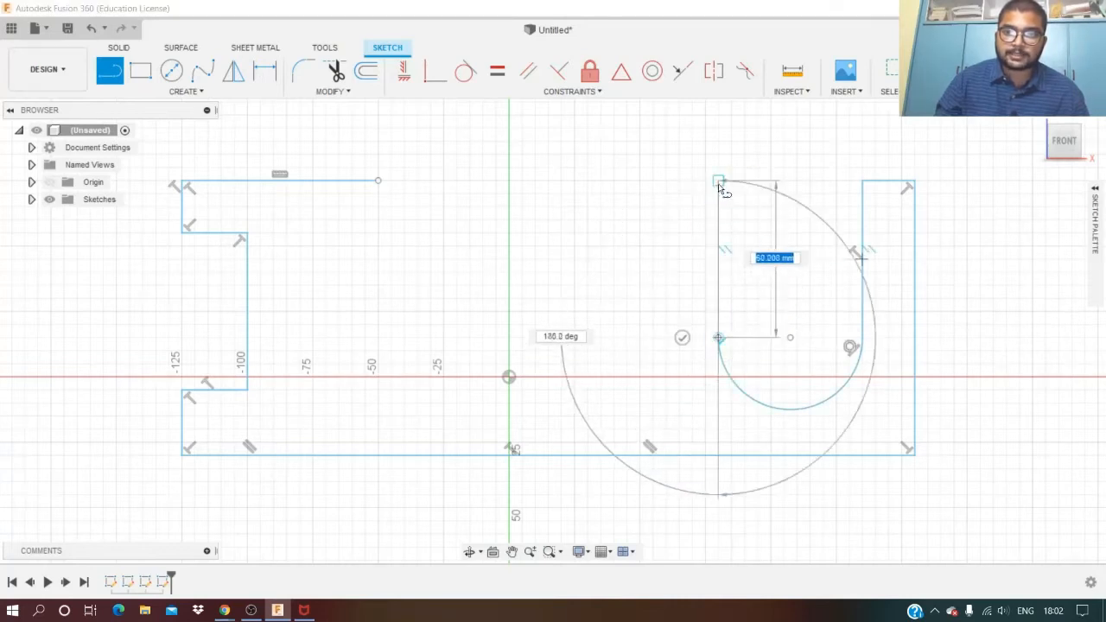
pyautogui.click(719, 181)
# Step: Outline the left stem of the U with a short horizontal top edge and a vertical outer side down to the foot's upper level
pyautogui.moveTo(719, 181); pyautogui.dragTo(654, 185)
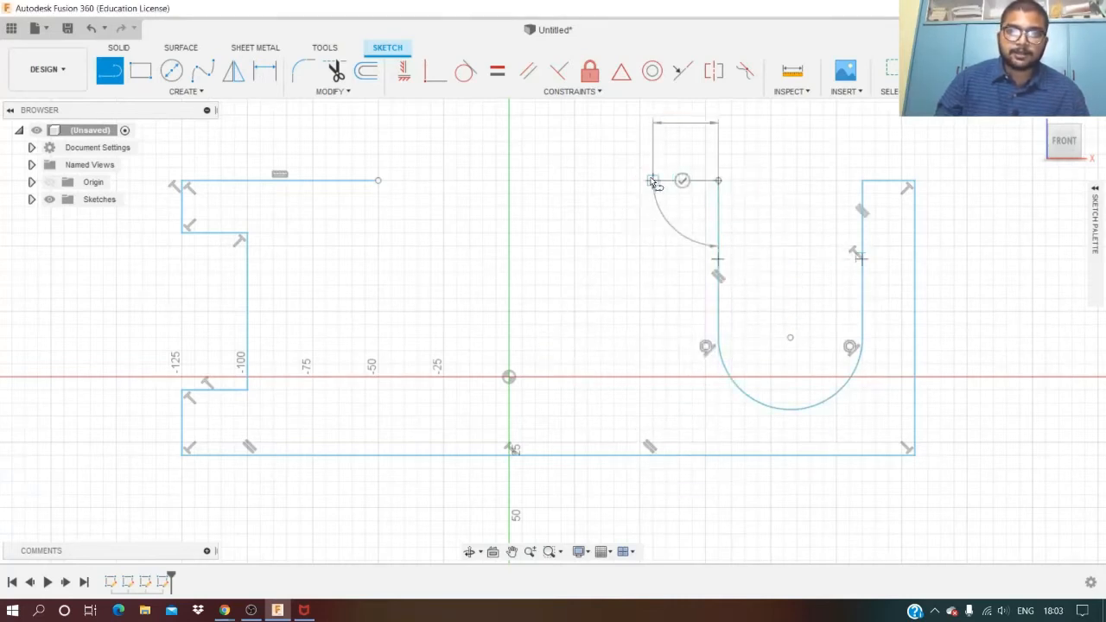
pyautogui.click(654, 181)
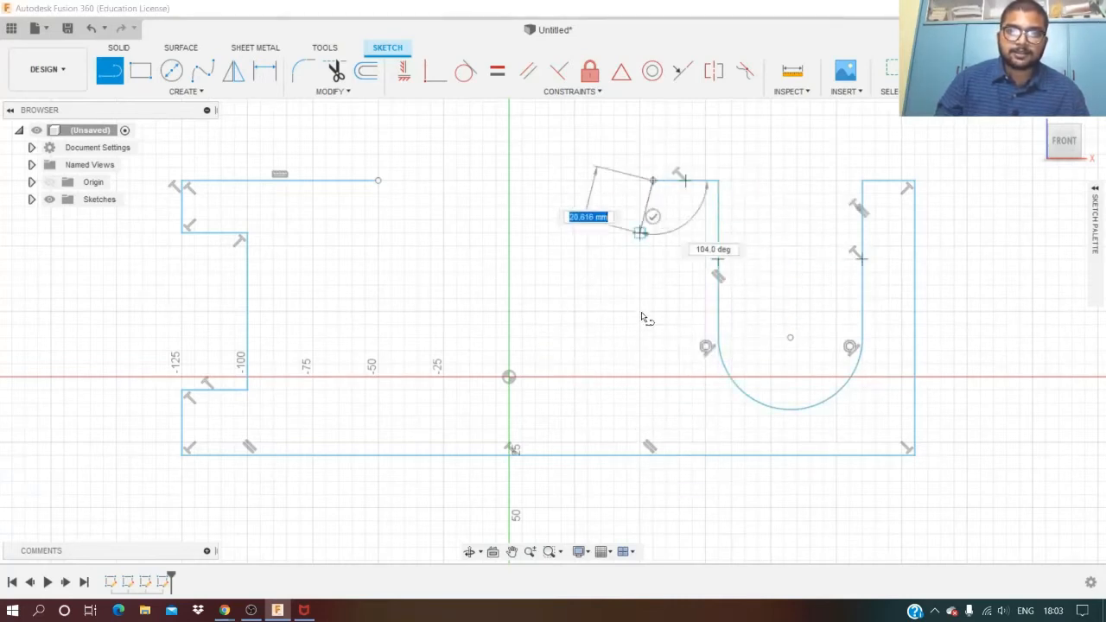
pyautogui.click(654, 389)
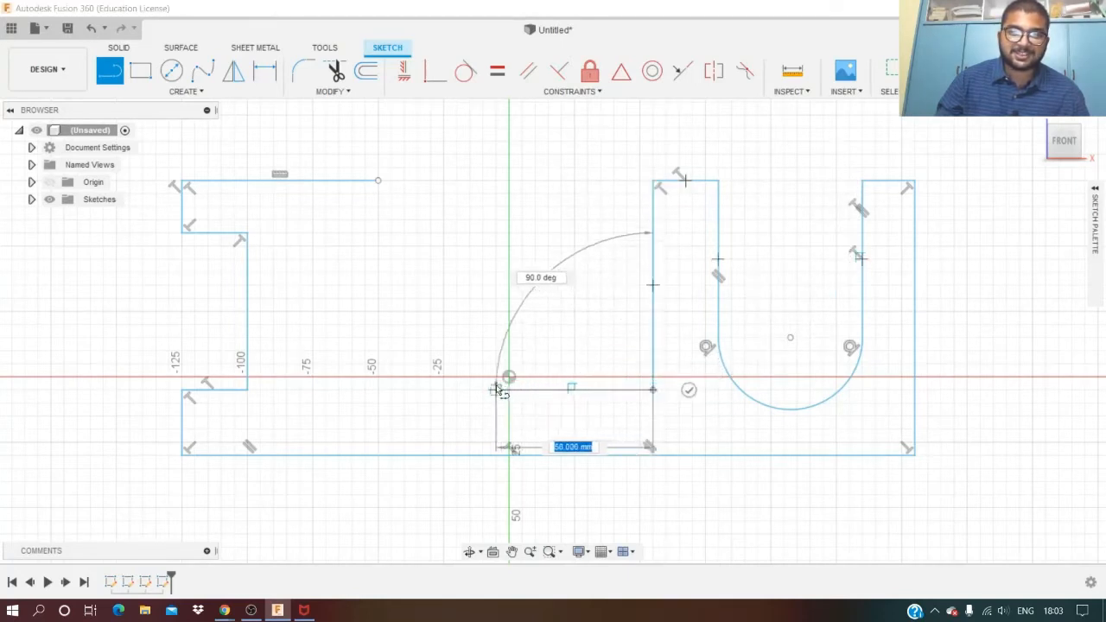
# Step: Draw a base line about 60 mm toward the I, a diagonal line up from its end, and a tangent arc shaping the heart's right half
pyautogui.click(496, 390)
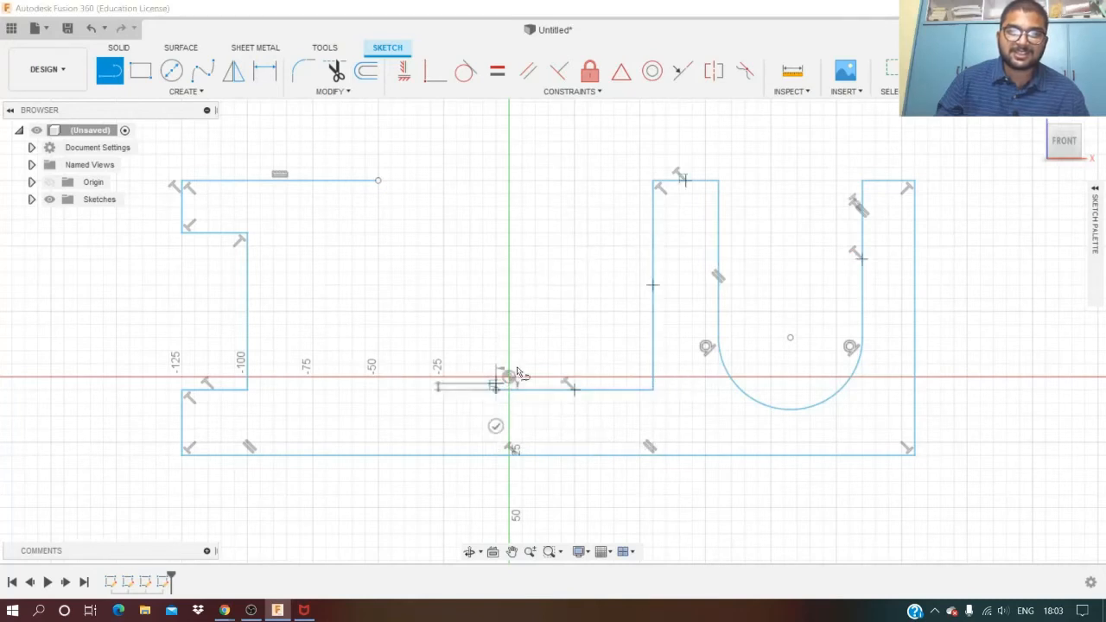
pyautogui.click(574, 279)
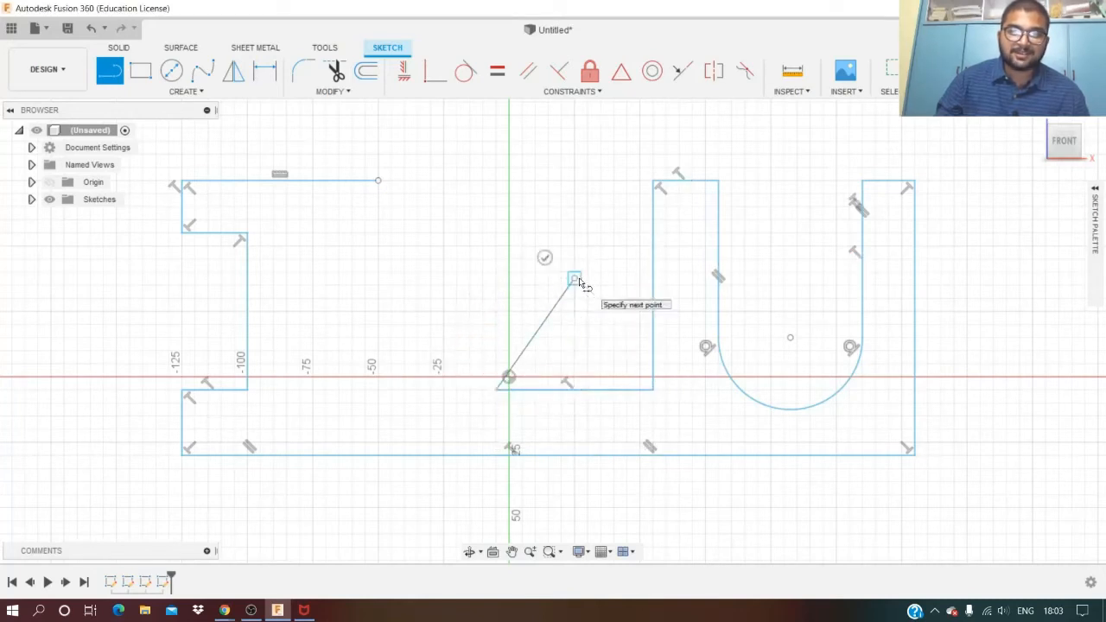
pyautogui.moveTo(575, 279); pyautogui.dragTo(499, 220)
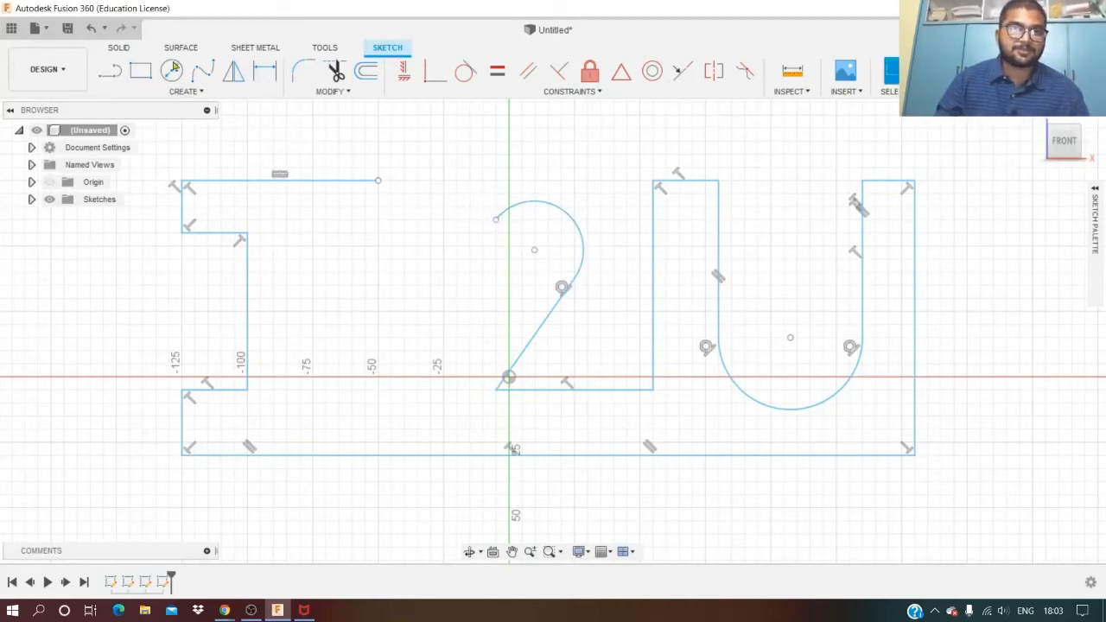
# Step: Complete the I from its open top edge: a 20 mm side, an underside, the stem's right side and a base line ending short of the heart's tip
pyautogui.click(378, 183)
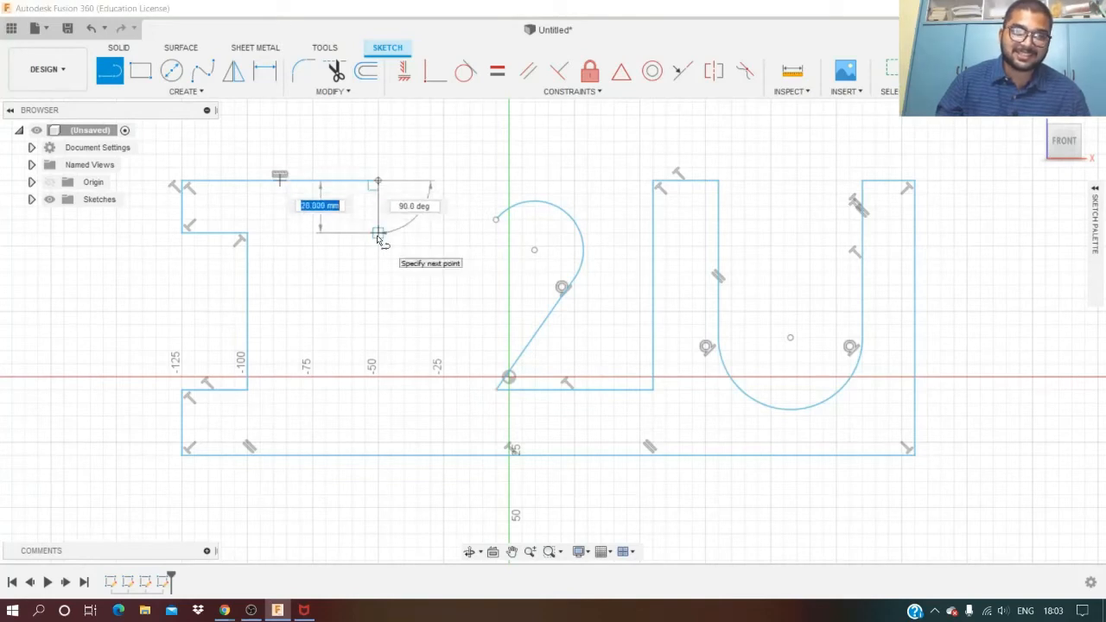
pyautogui.click(378, 234)
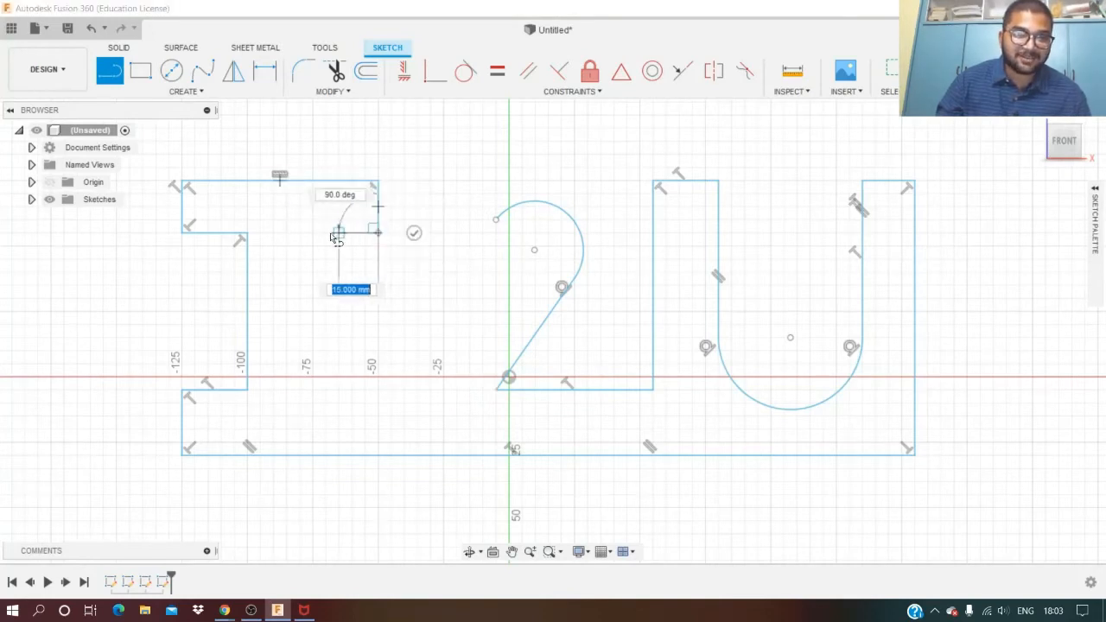
pyautogui.click(300, 234)
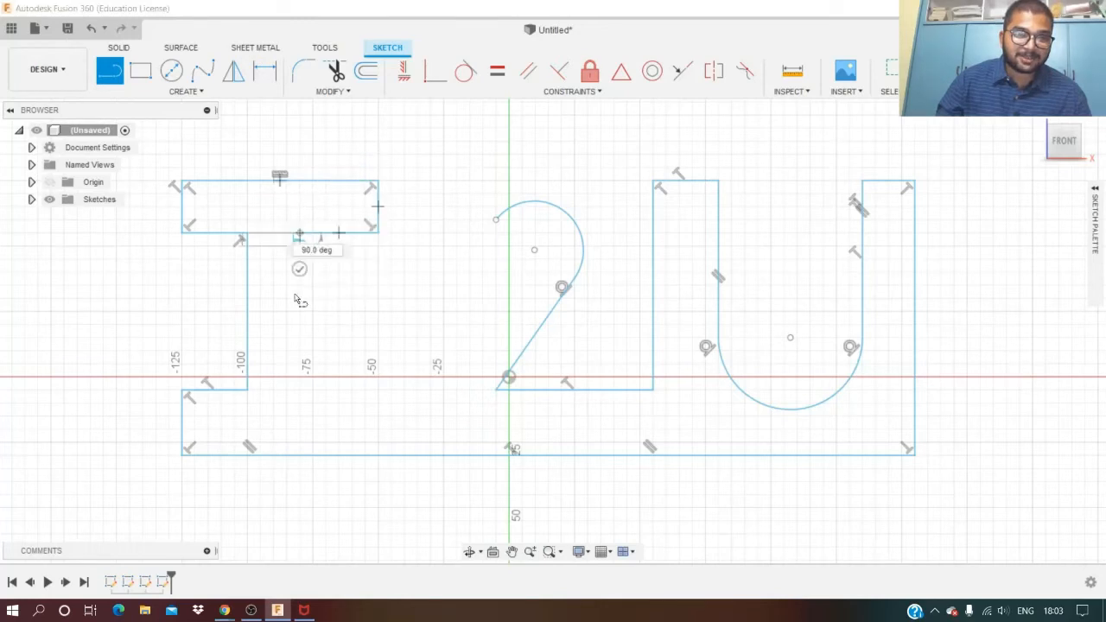
pyautogui.click(300, 391)
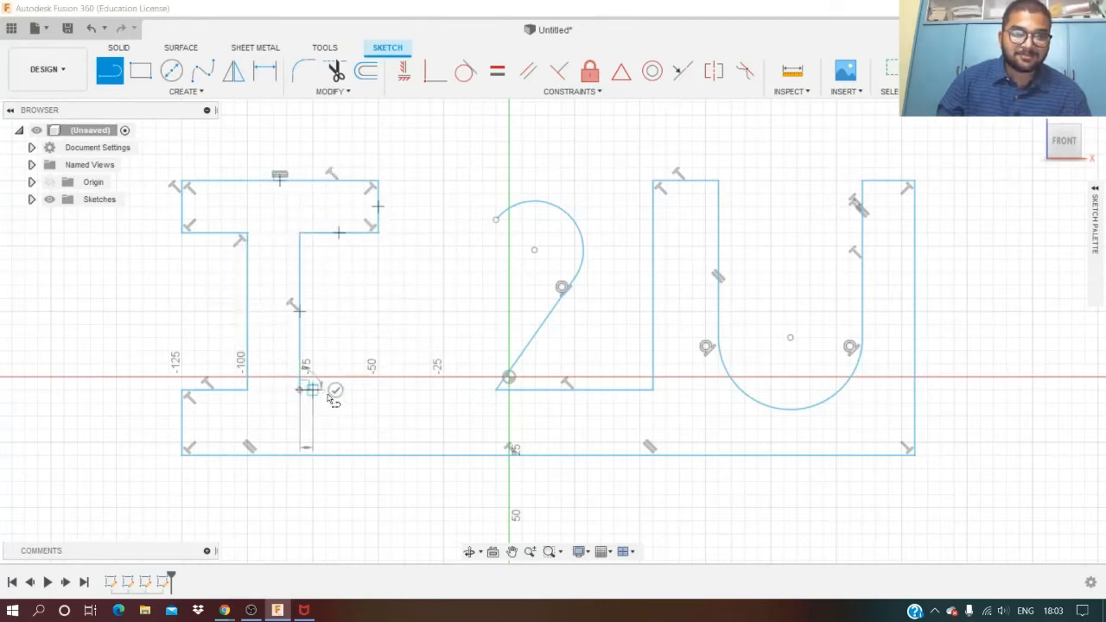
pyautogui.click(469, 390)
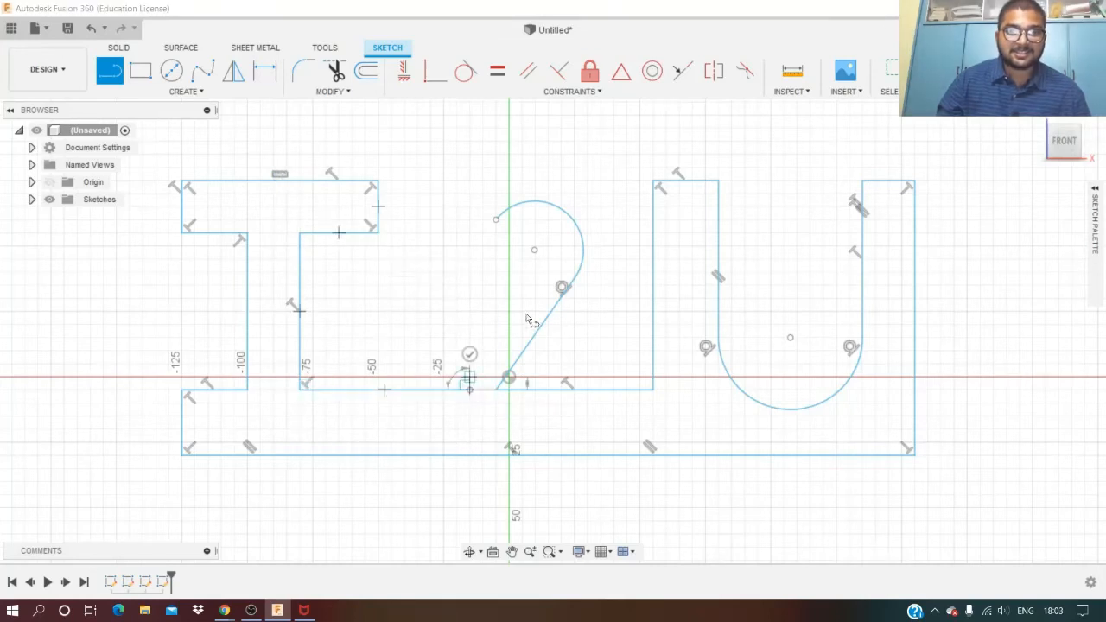
pyautogui.press('Escape')
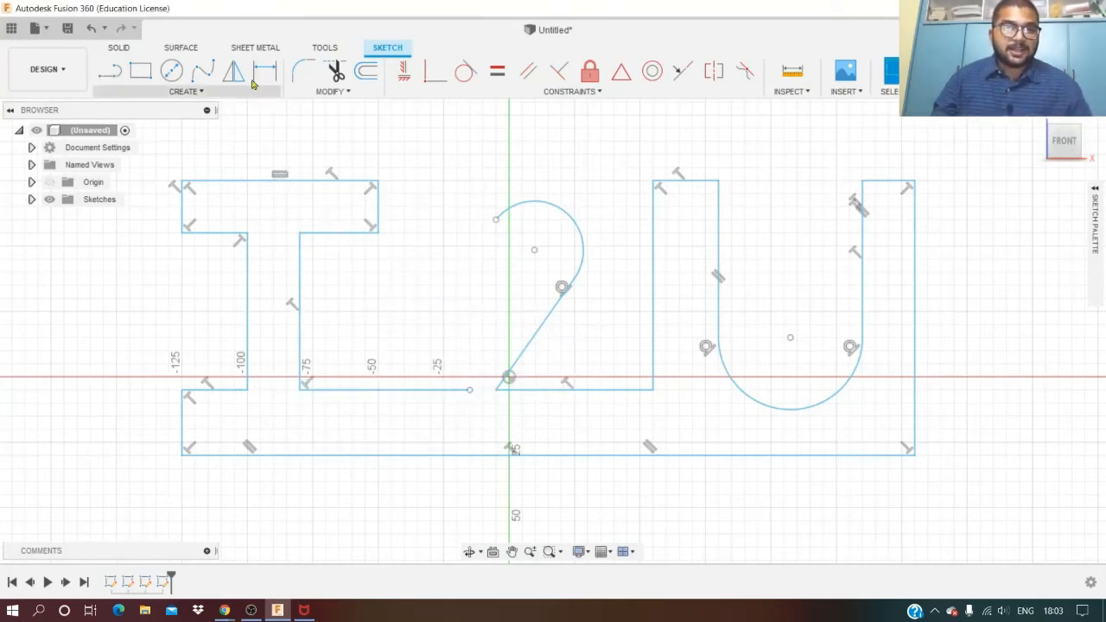
# Step: Draw a vertical line about 38 mm long through the open end of the heart's arc, directly above the tip
pyautogui.click(110, 72)
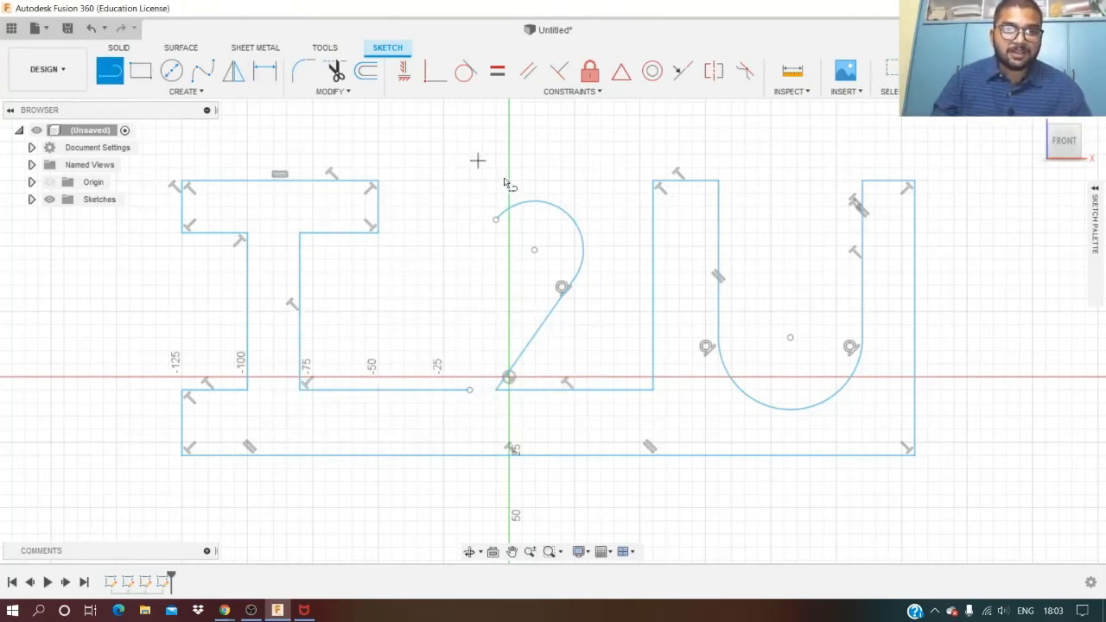
pyautogui.click(495, 180)
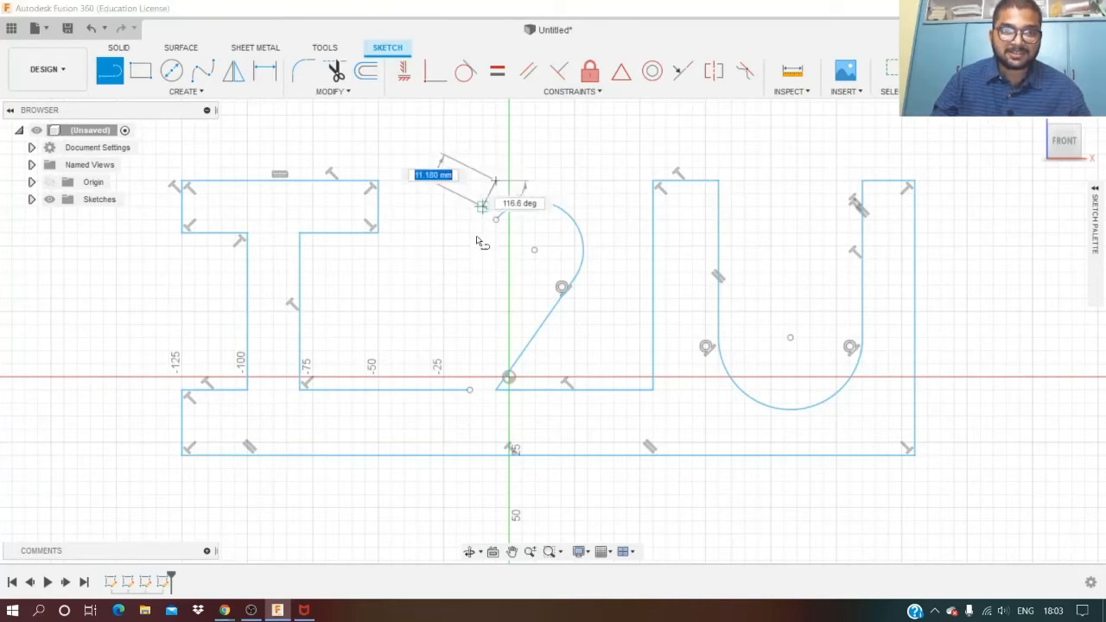
pyautogui.click(496, 279)
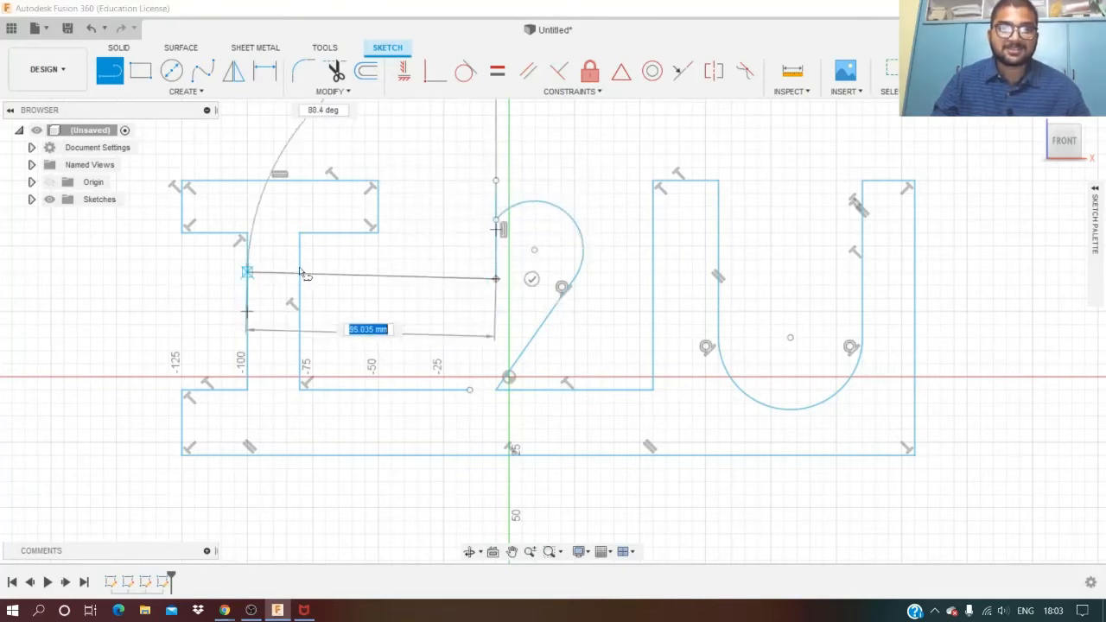
pyautogui.press('Escape')
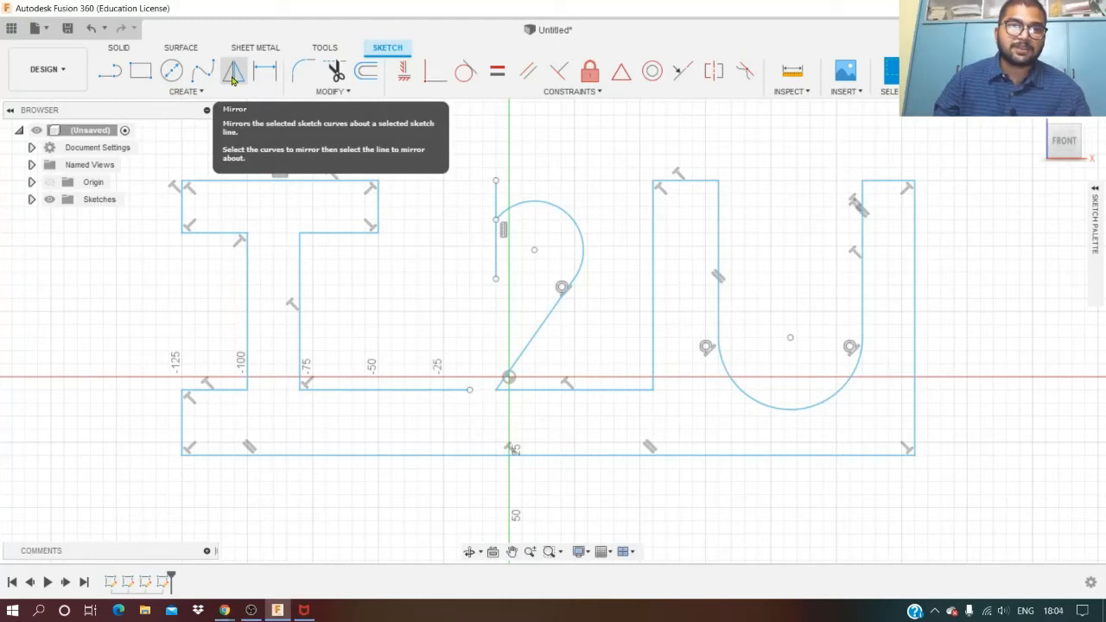
# Step: Mirror the heart's arc and diagonal line about the short vertical line
pyautogui.click(234, 73)
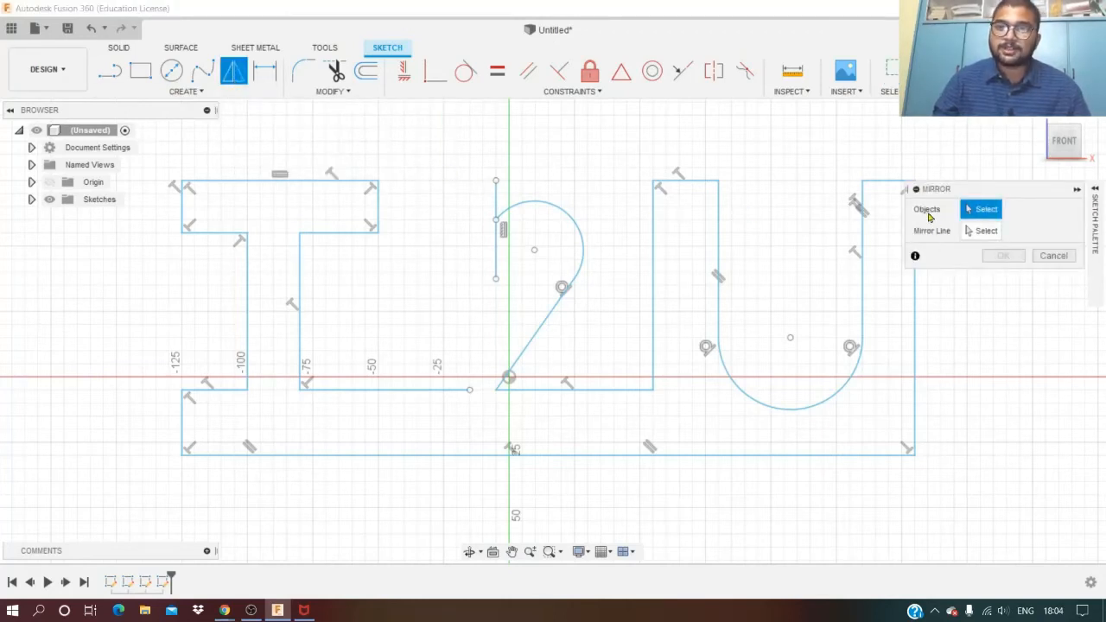
pyautogui.click(498, 204)
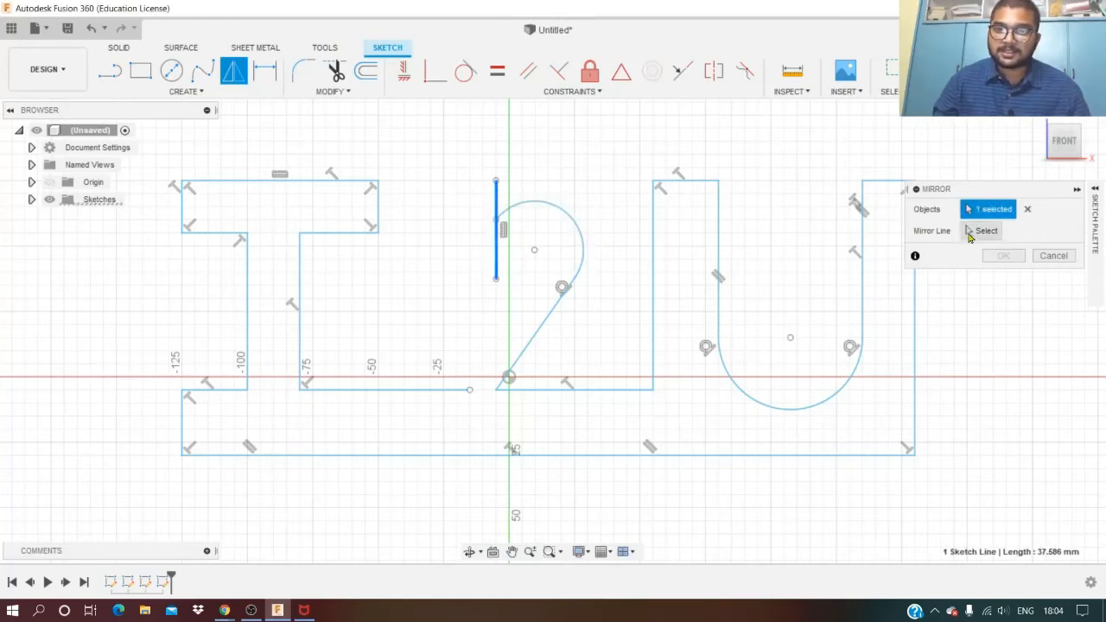
pyautogui.click(967, 231)
pyautogui.click(973, 214)
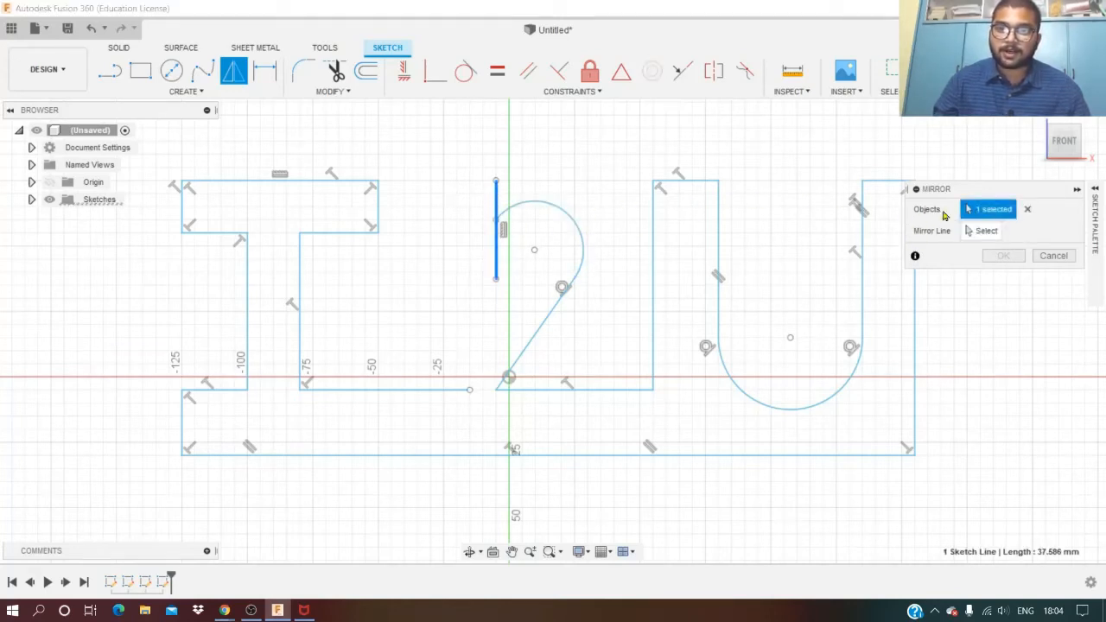
pyautogui.click(536, 204)
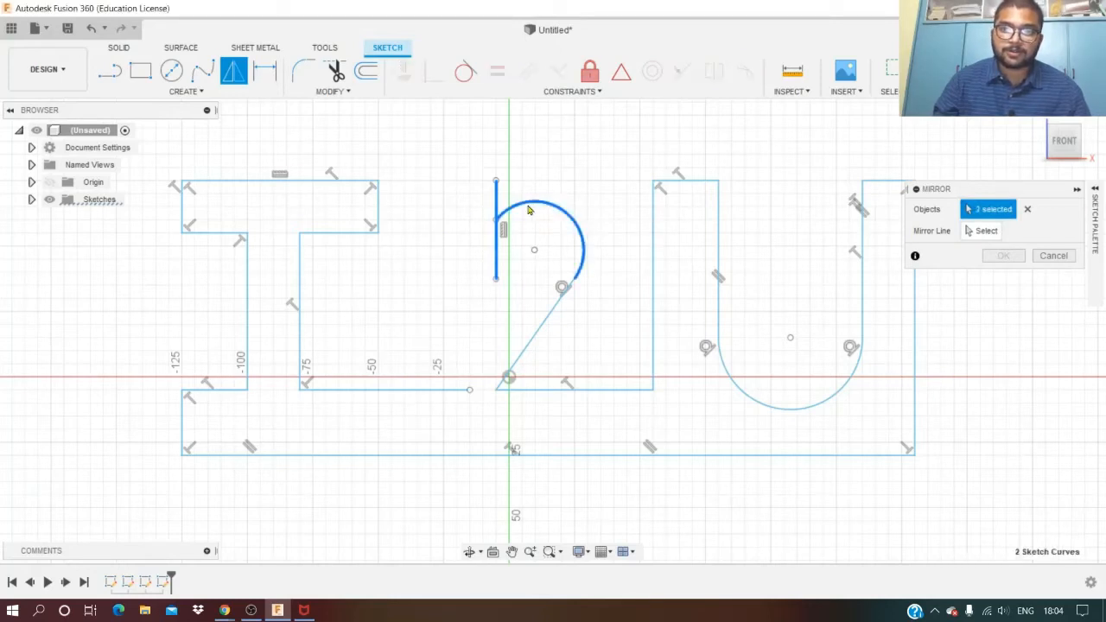
pyautogui.click(497, 205)
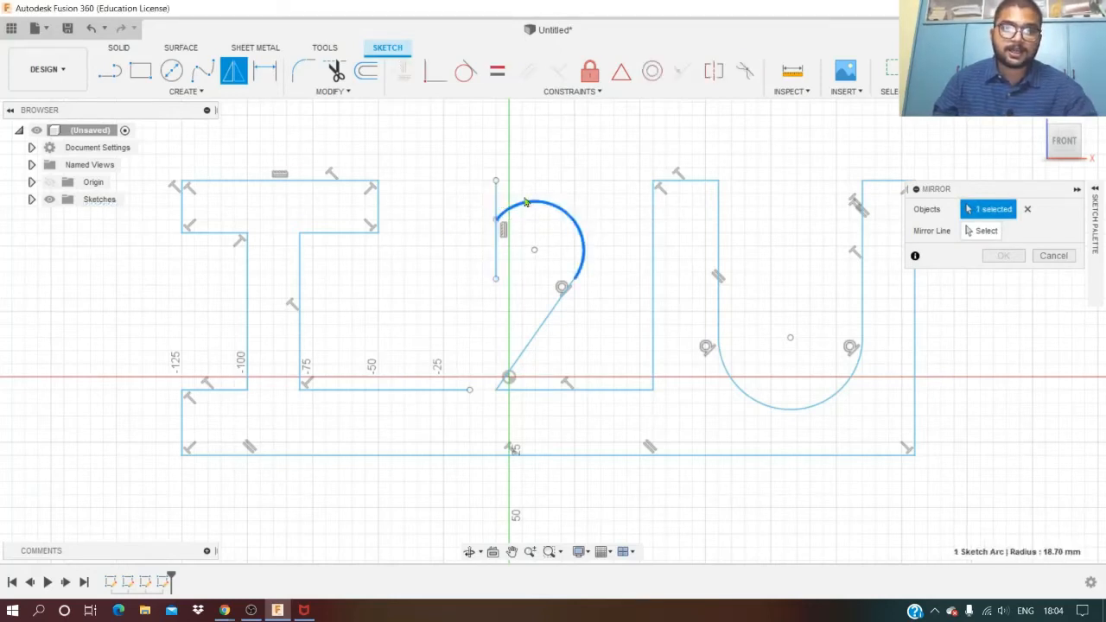
pyautogui.click(544, 321)
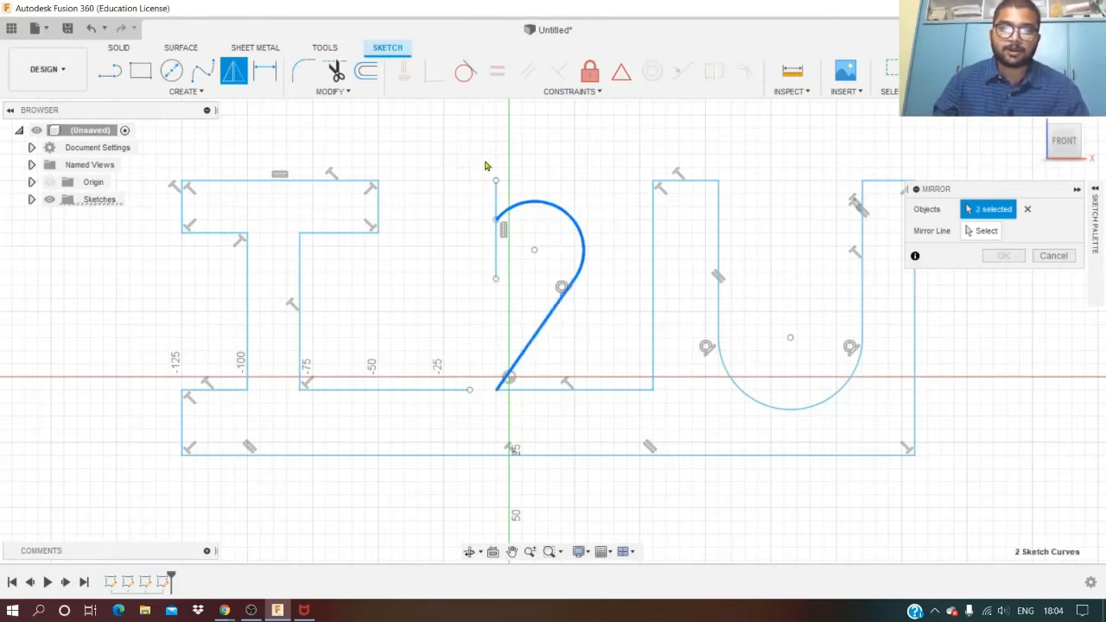
pyautogui.click(983, 230)
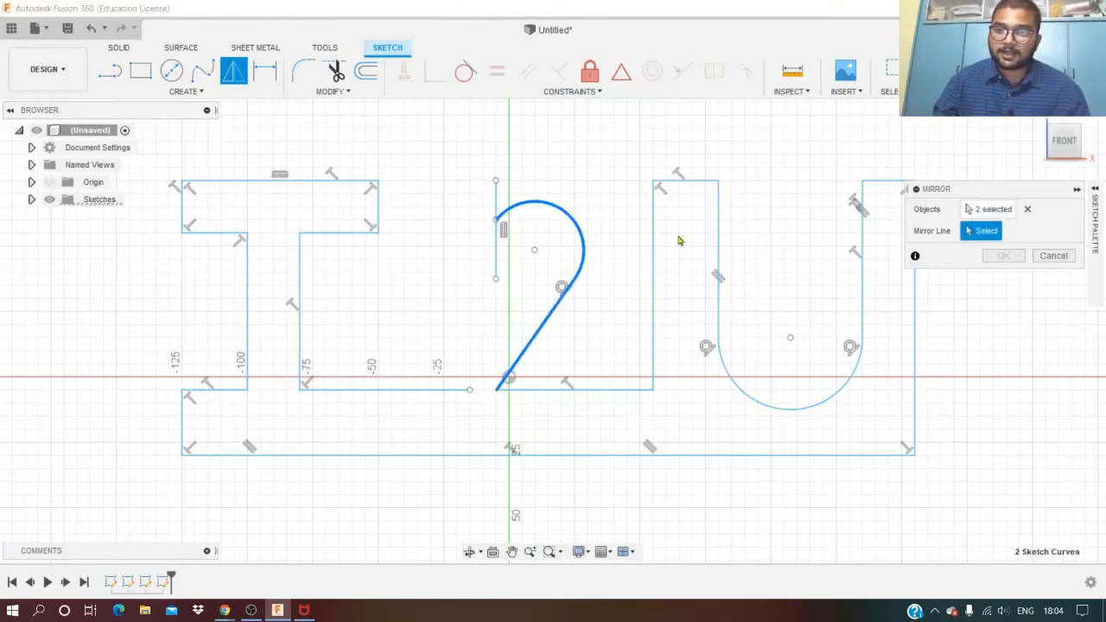
pyautogui.click(499, 205)
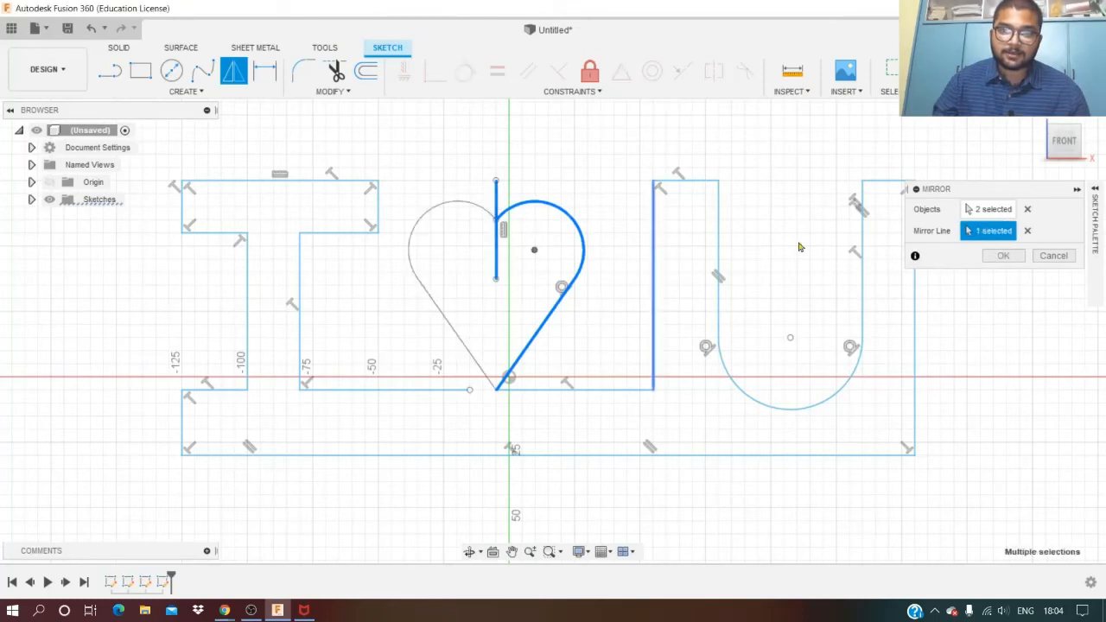
pyautogui.click(1004, 257)
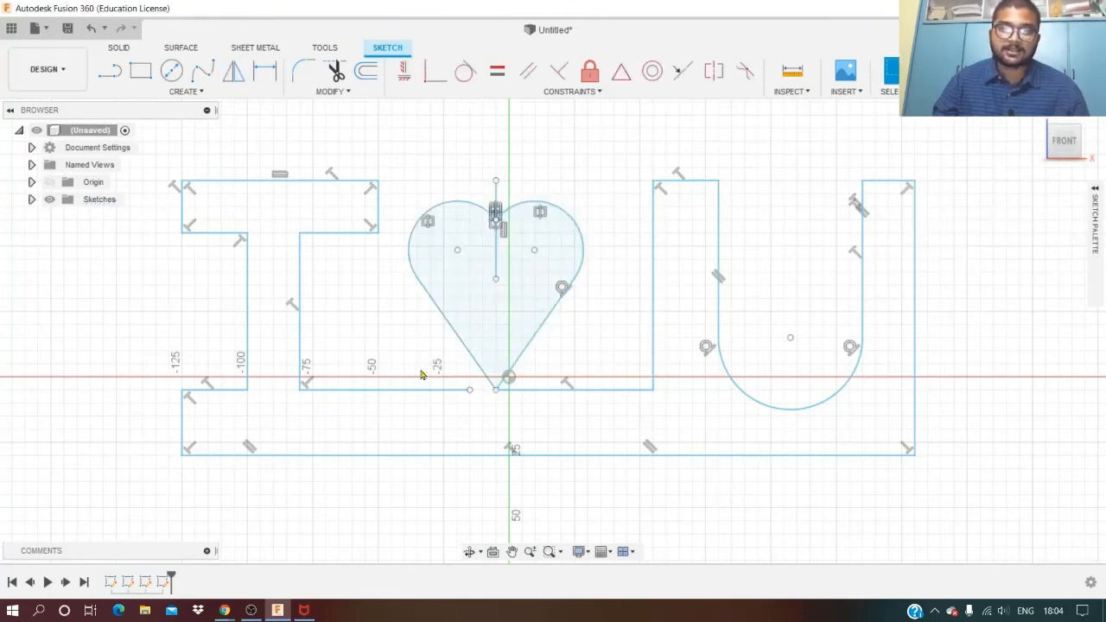
# Step: Close the gap between the I's base line and the heart's tip with a line, and finish the sketch
pyautogui.click(112, 71)
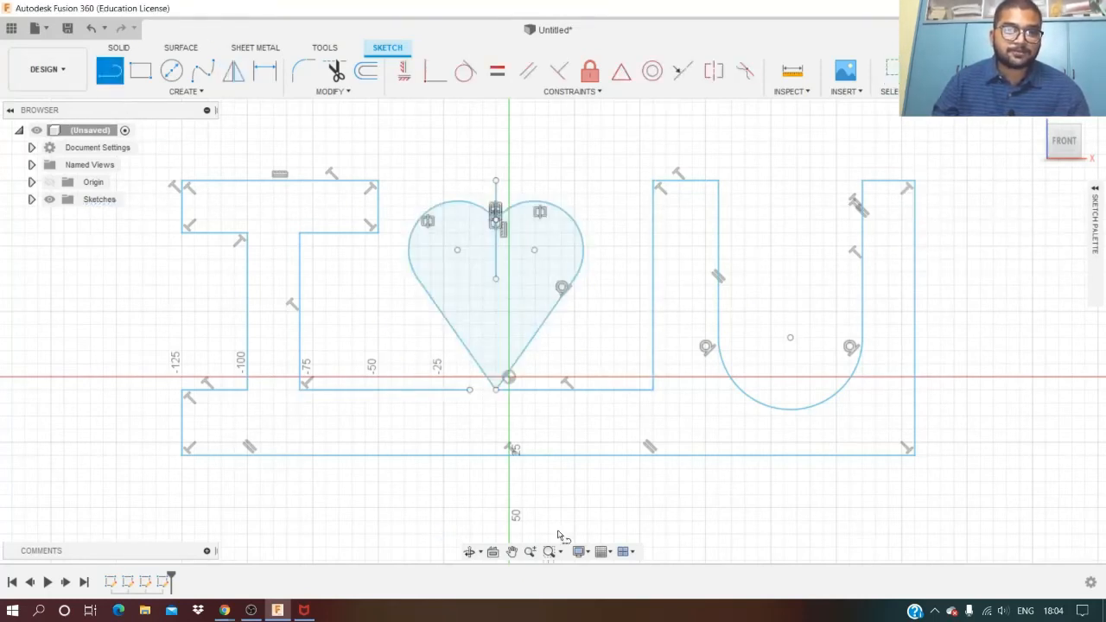
pyautogui.click(469, 390)
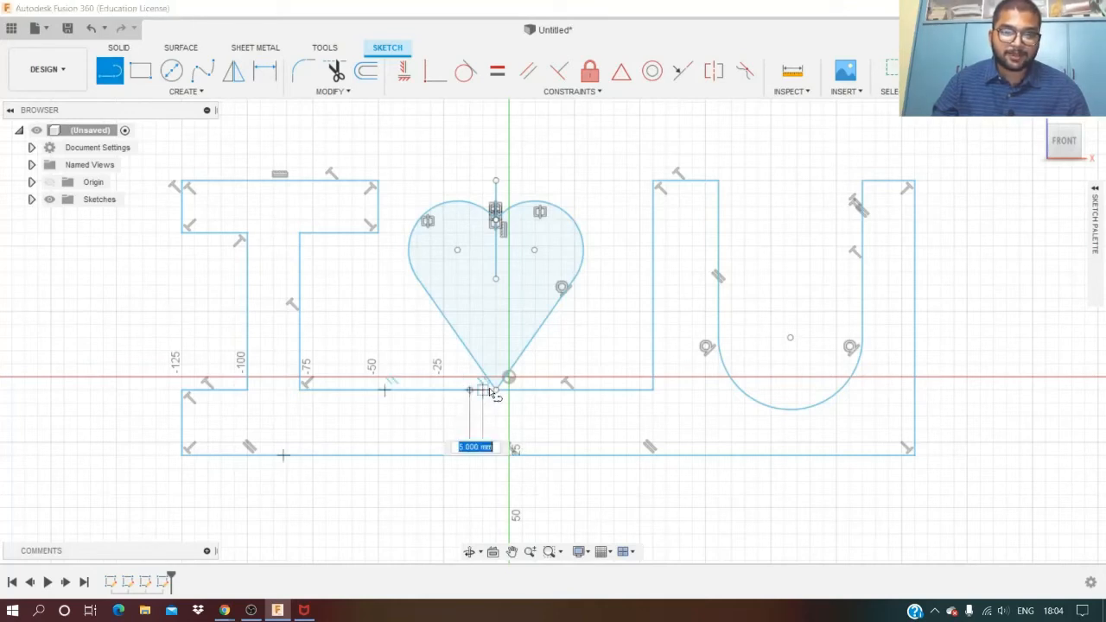
pyautogui.click(495, 389)
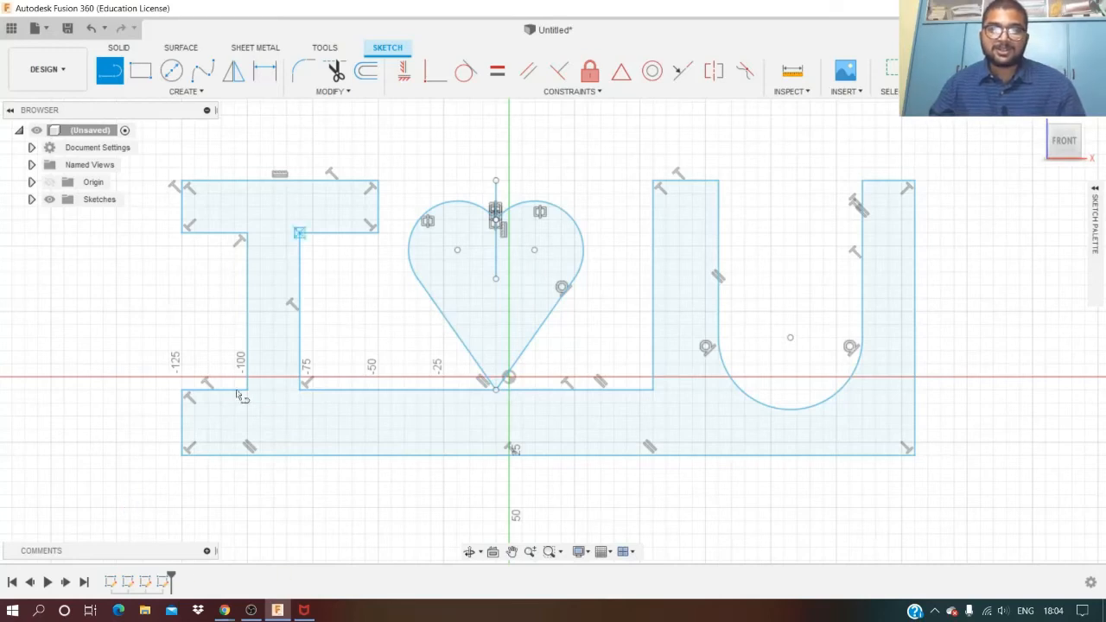
pyautogui.click(948, 72)
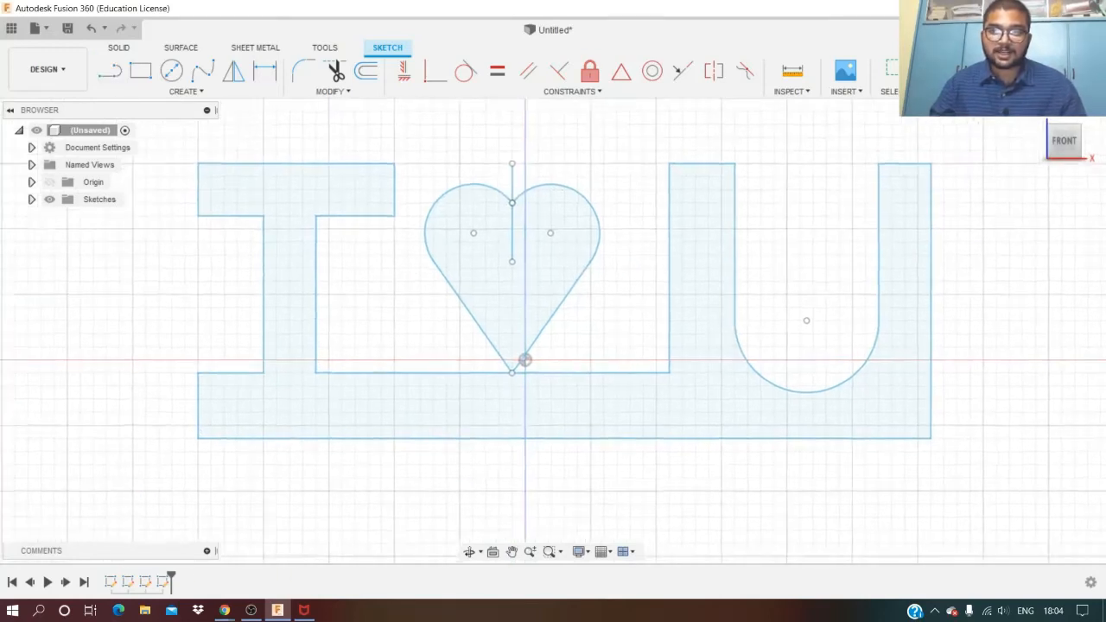
# Step: Extrude the connected I-U profile and the heart profile symmetrically, 10 mm to each side, as a new body
pyautogui.click(1038, 118)
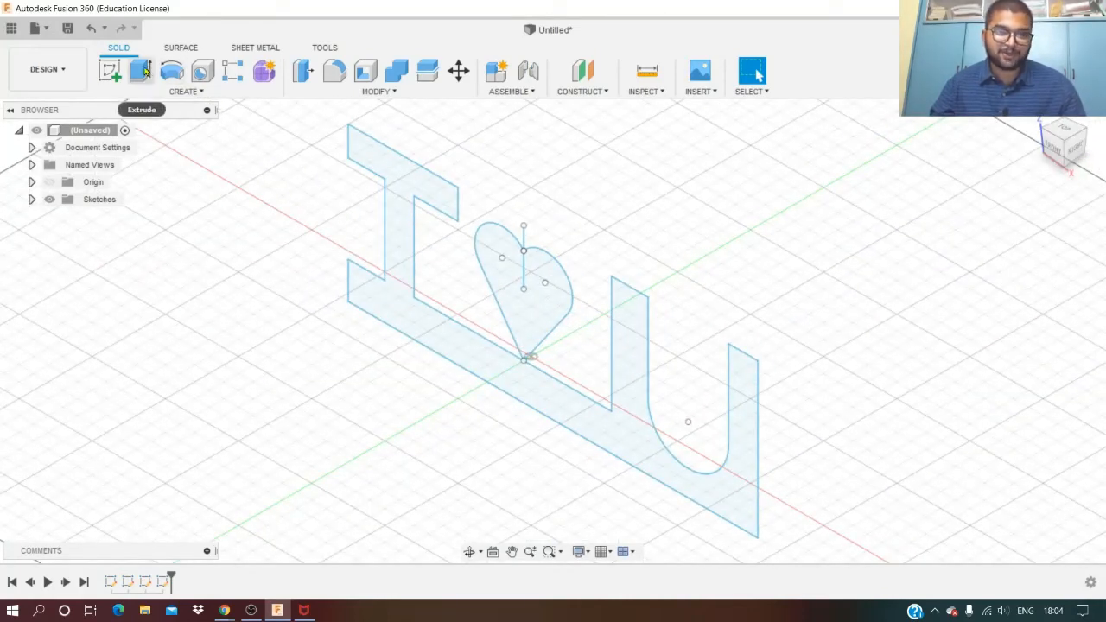
pyautogui.click(144, 72)
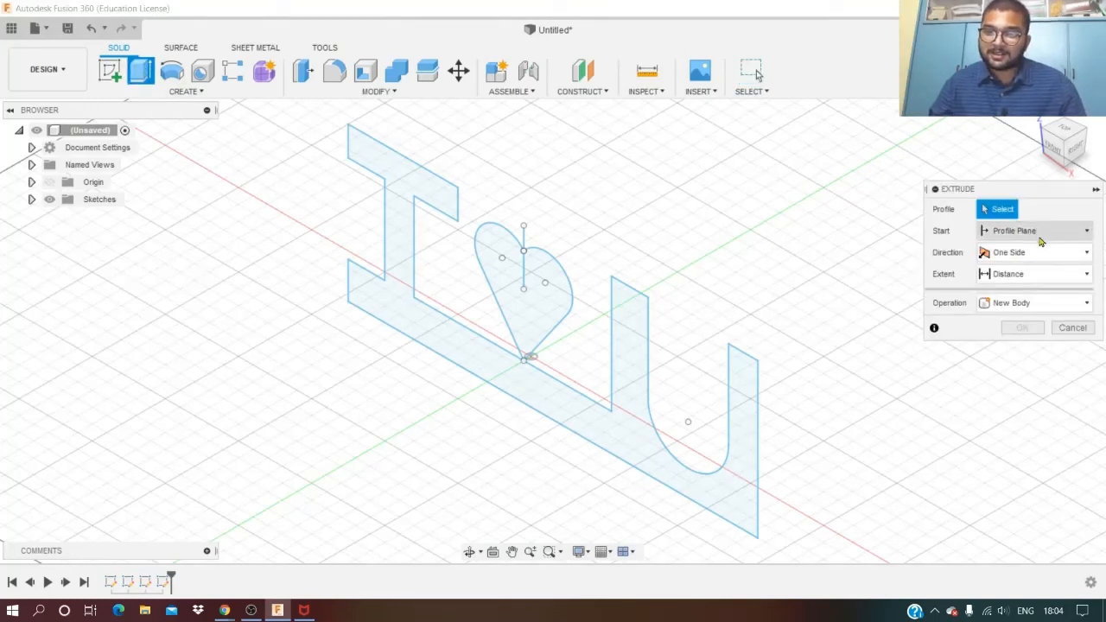
pyautogui.click(1043, 251)
pyautogui.click(1023, 300)
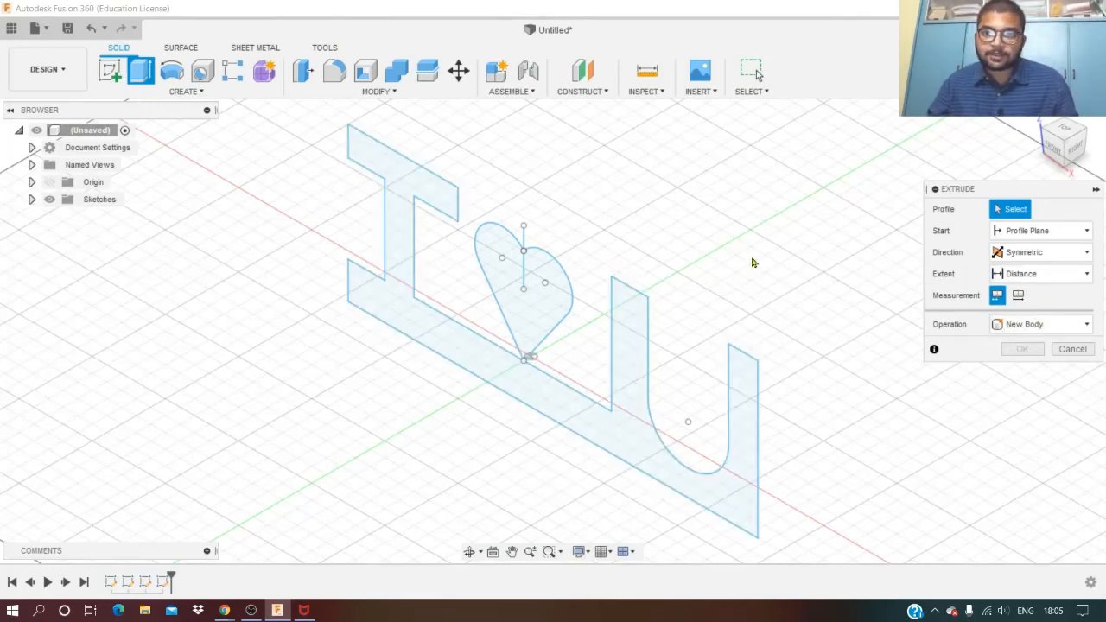
pyautogui.click(610, 325)
pyautogui.click(560, 305)
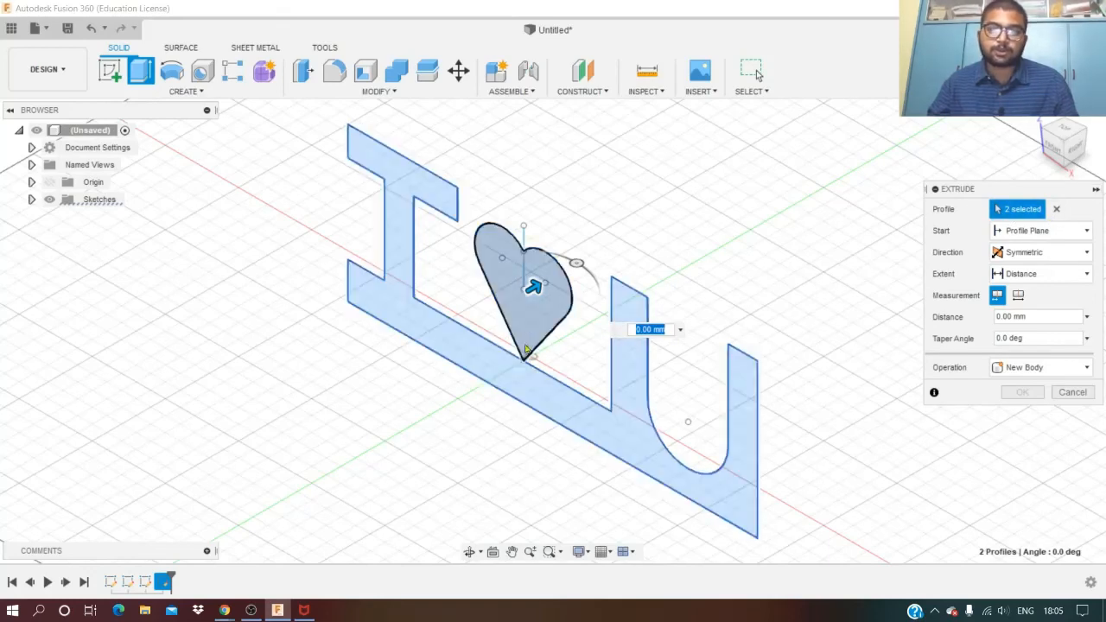
pyautogui.click(1033, 320)
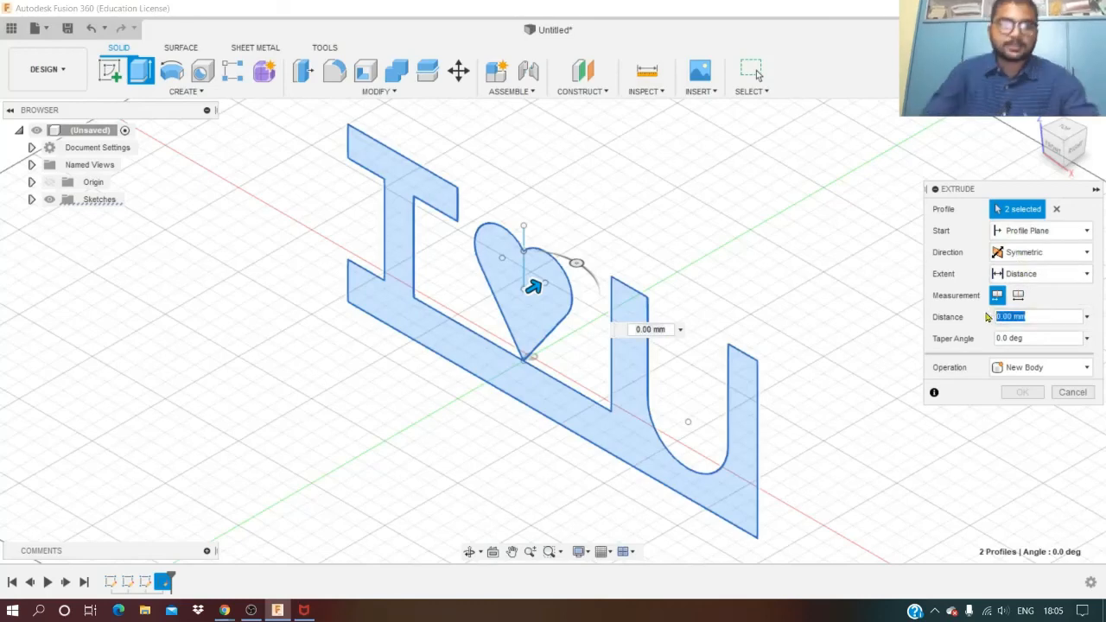
pyautogui.write('10')
pyautogui.press('Tab')
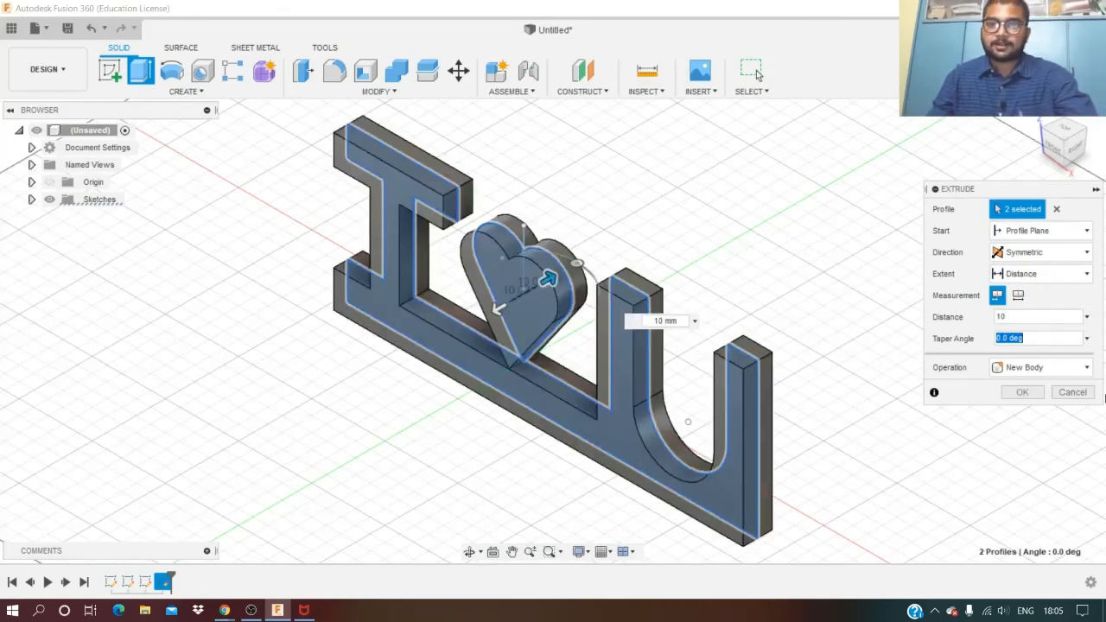
pyautogui.click(1024, 393)
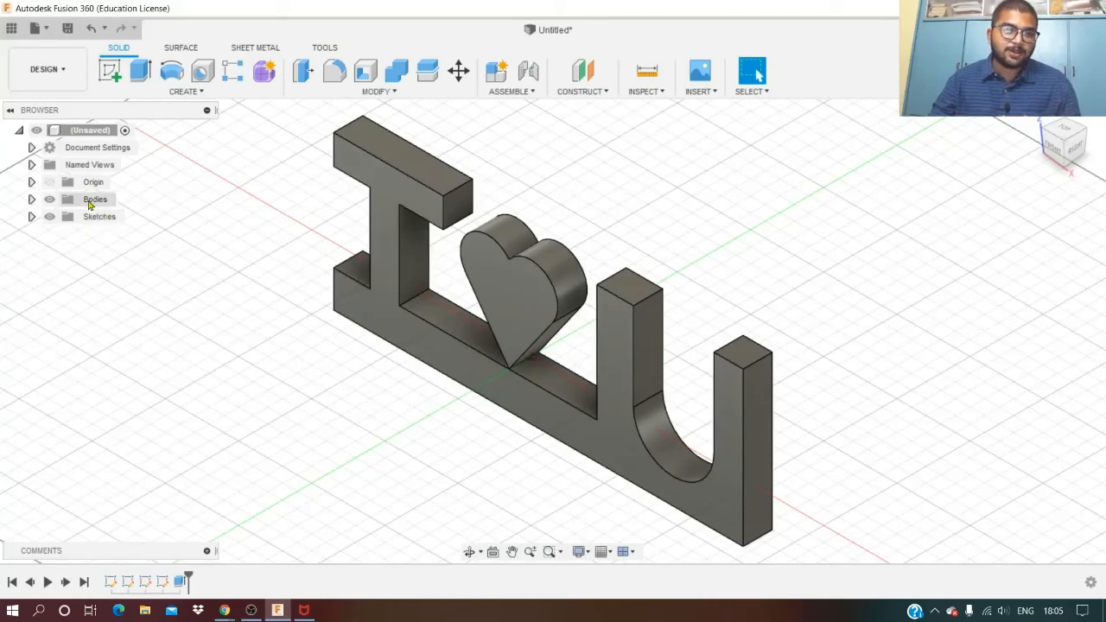
# Step: Expand the list of bodies and open the appearance settings for the extruded body
pyautogui.rightClick(90, 204)
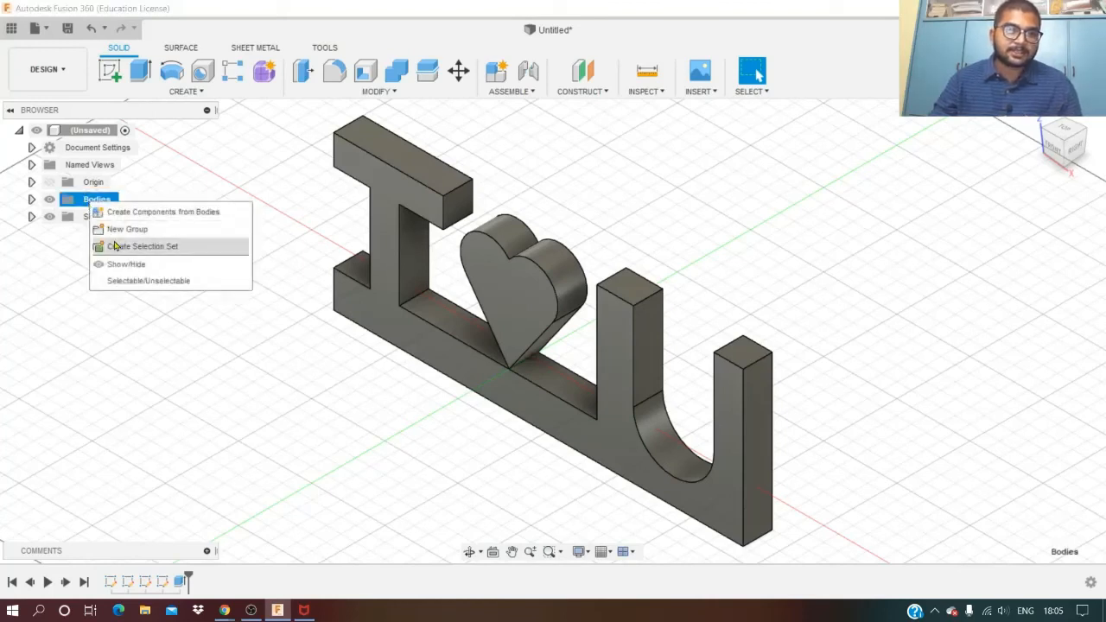
pyautogui.click(31, 201)
pyautogui.click(30, 202)
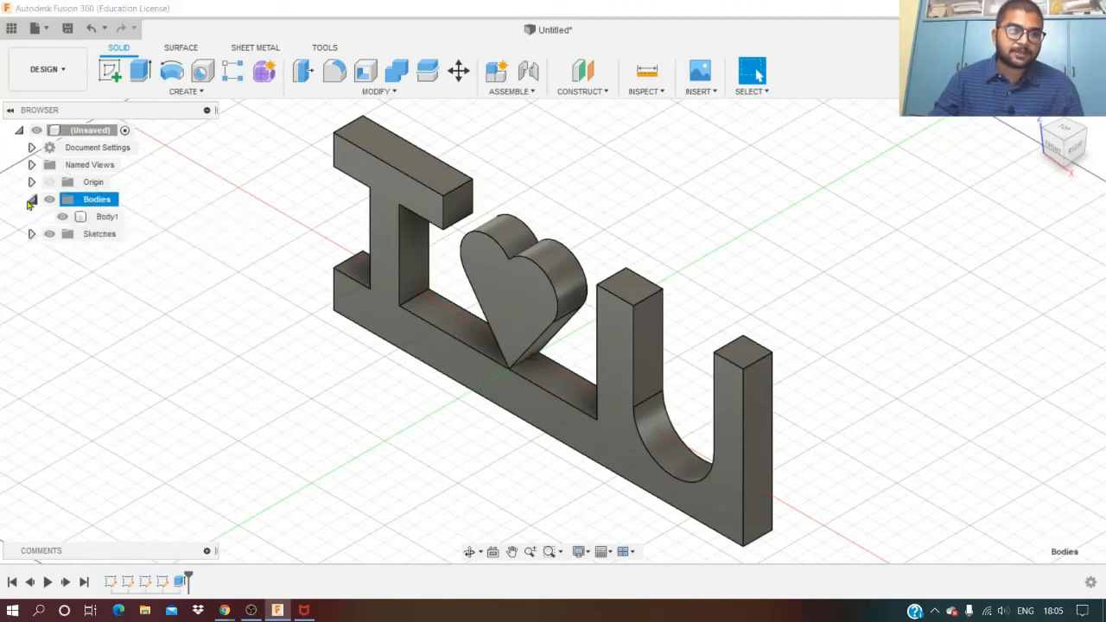
pyautogui.rightClick(92, 217)
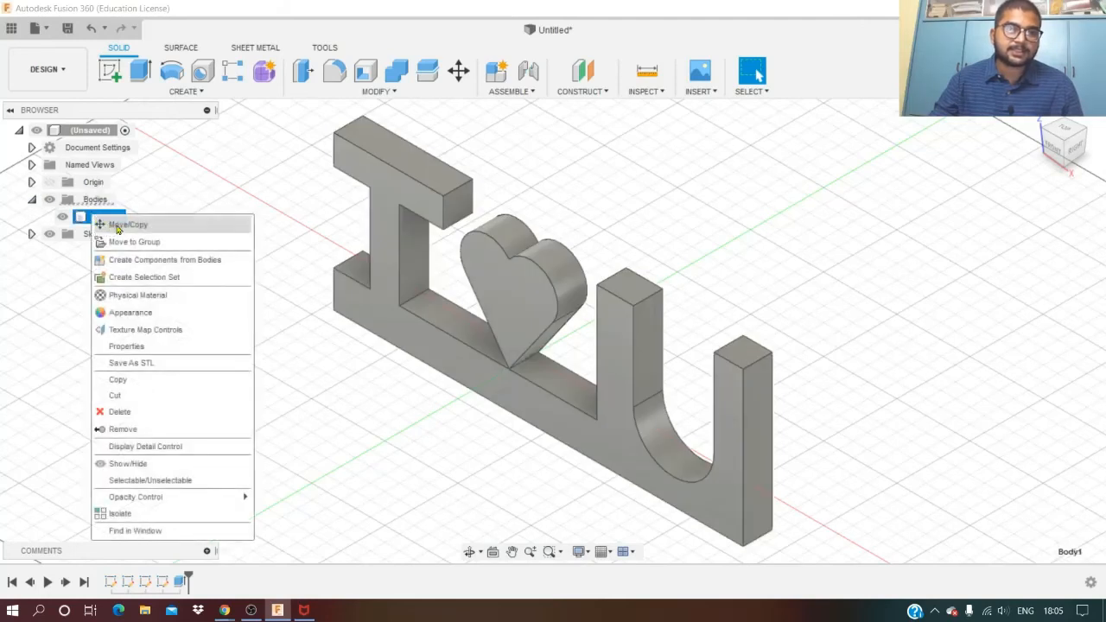
pyautogui.click(151, 317)
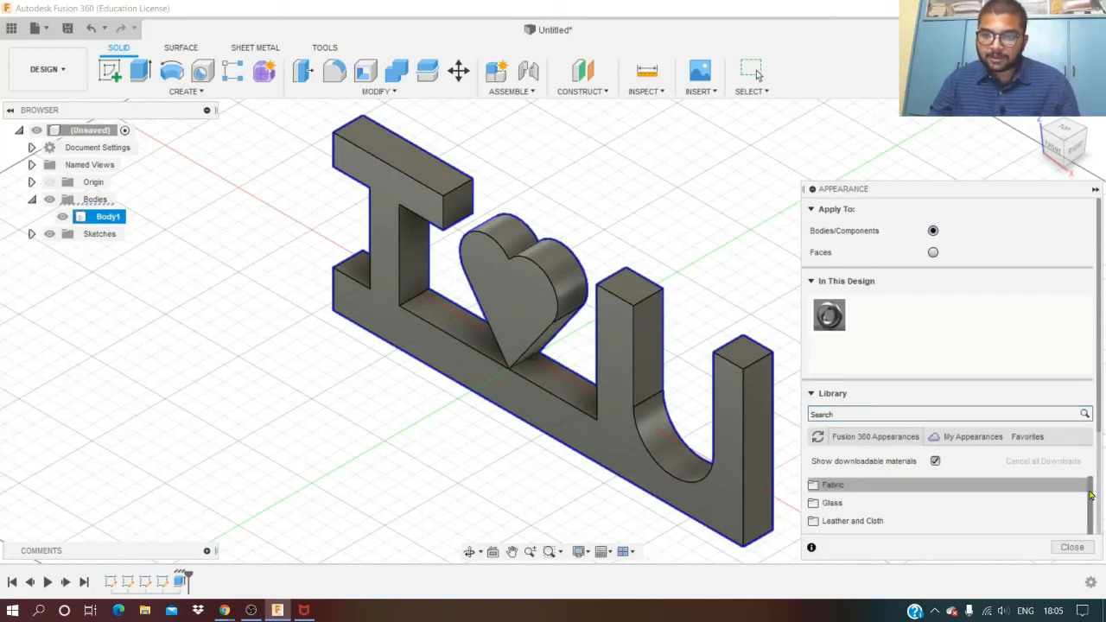
# Step: Apply the glossy paint appearance Paint - Enamel Glossy (Red) to the whole body and finish the appearance editing
pyautogui.moveTo(1091, 494); pyautogui.dragTo(1094, 529)
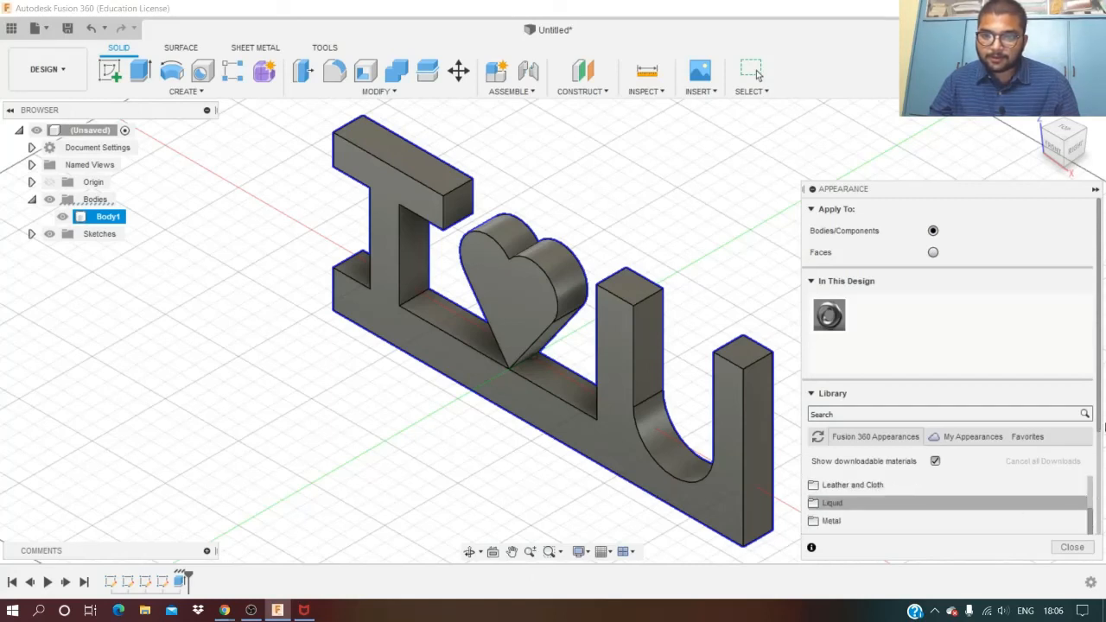
pyautogui.moveTo(1104, 423); pyautogui.dragTo(1103, 524)
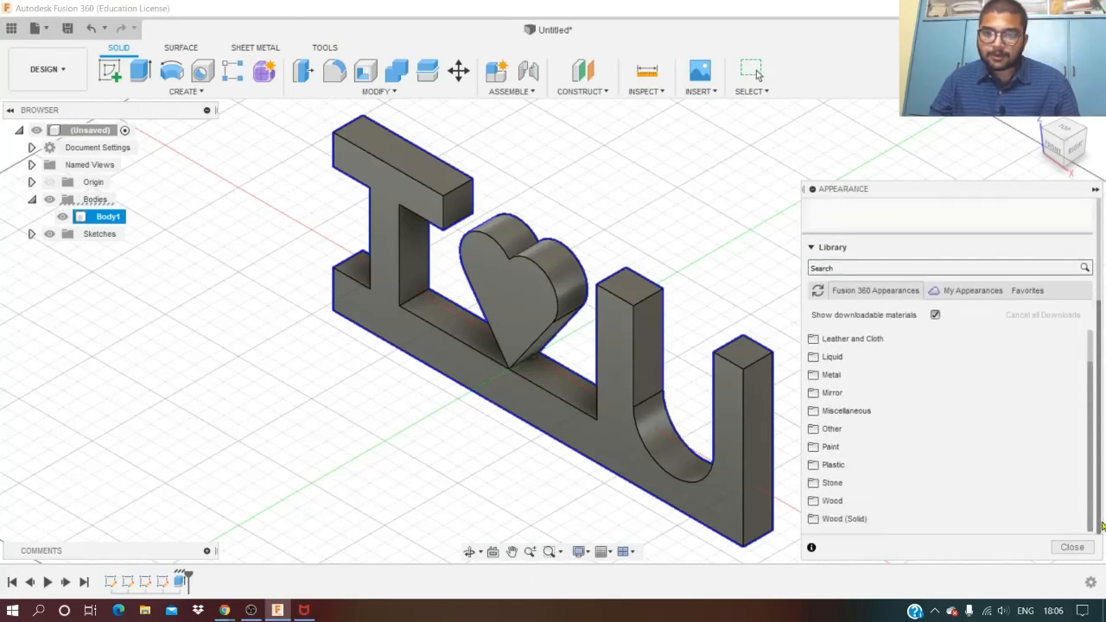
pyautogui.click(832, 446)
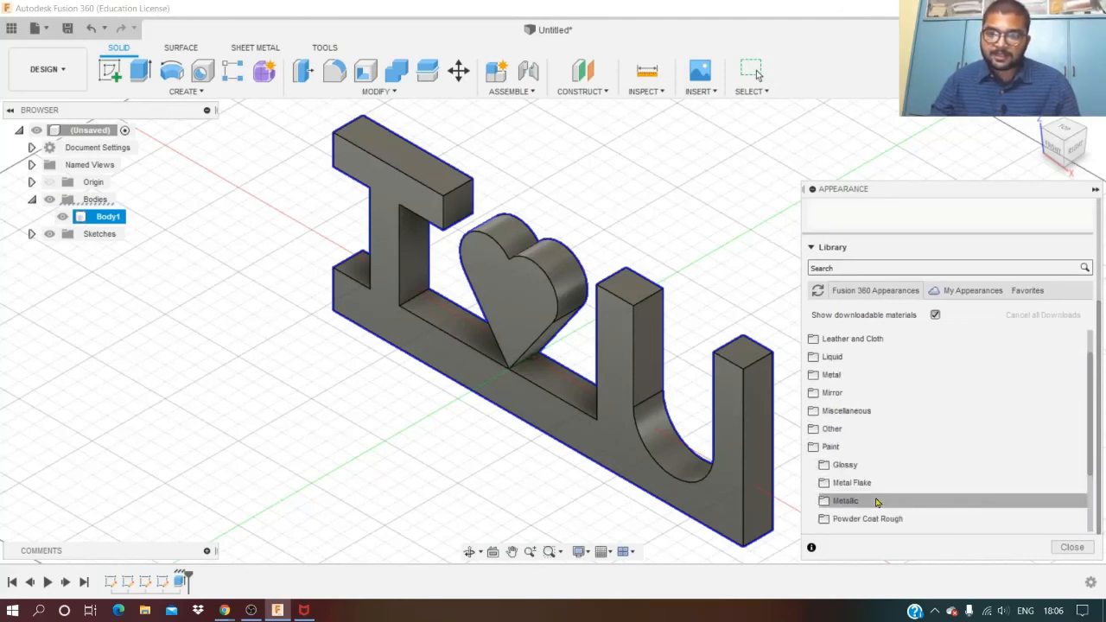
pyautogui.scroll(-3, 1055, 408)
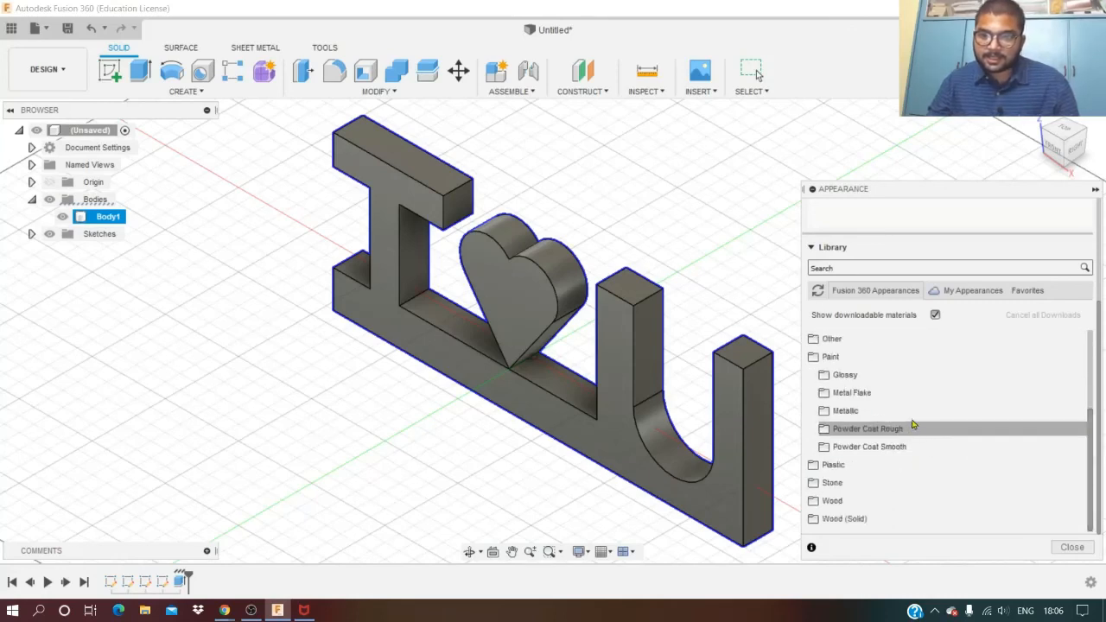
pyautogui.click(860, 378)
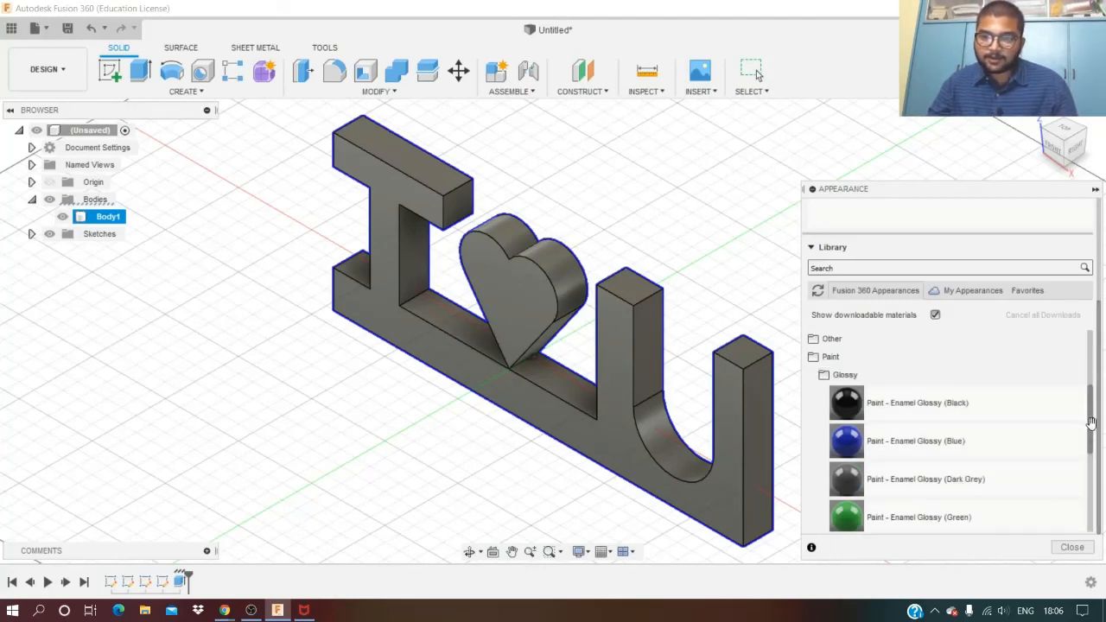
pyautogui.moveTo(1092, 422); pyautogui.dragTo(1092, 459)
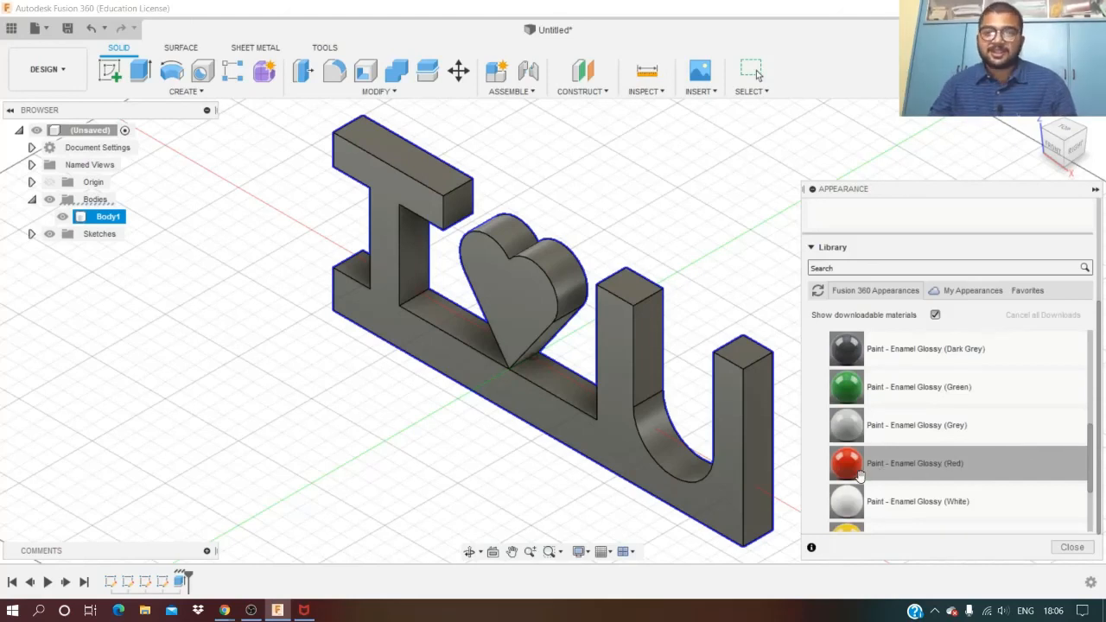
pyautogui.moveTo(860, 474); pyautogui.dragTo(748, 415)
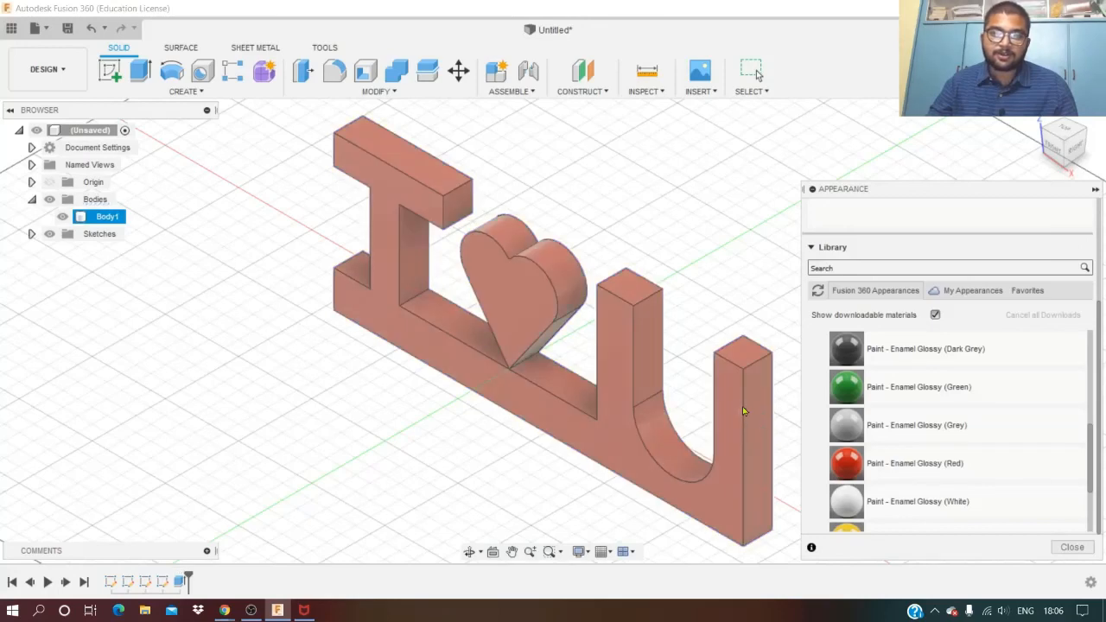
pyautogui.click(1072, 547)
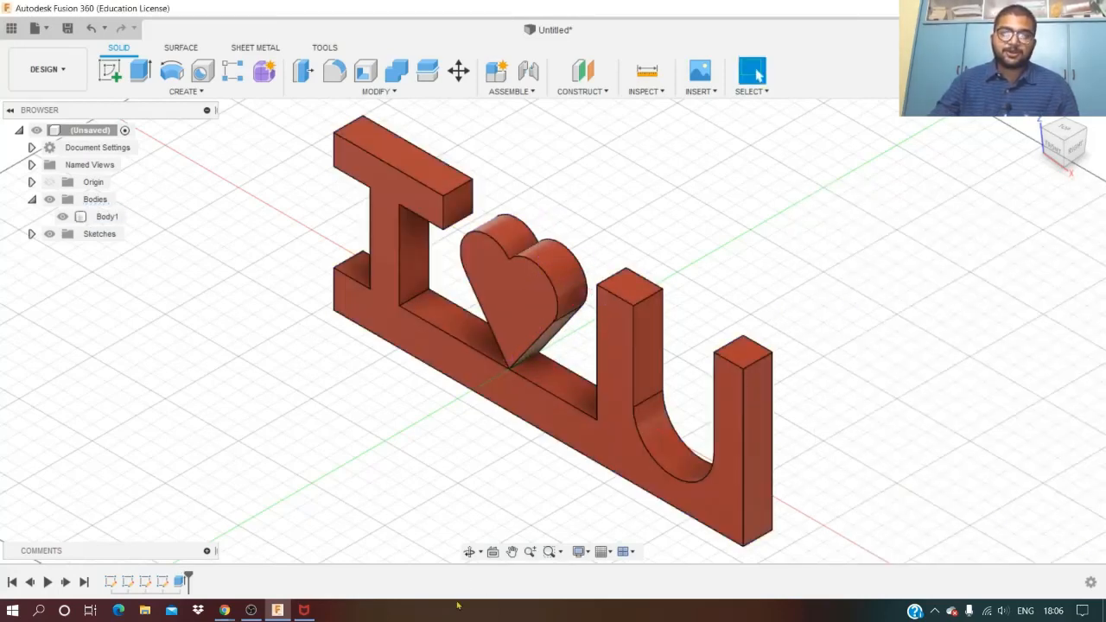
pyautogui.click(469, 551)
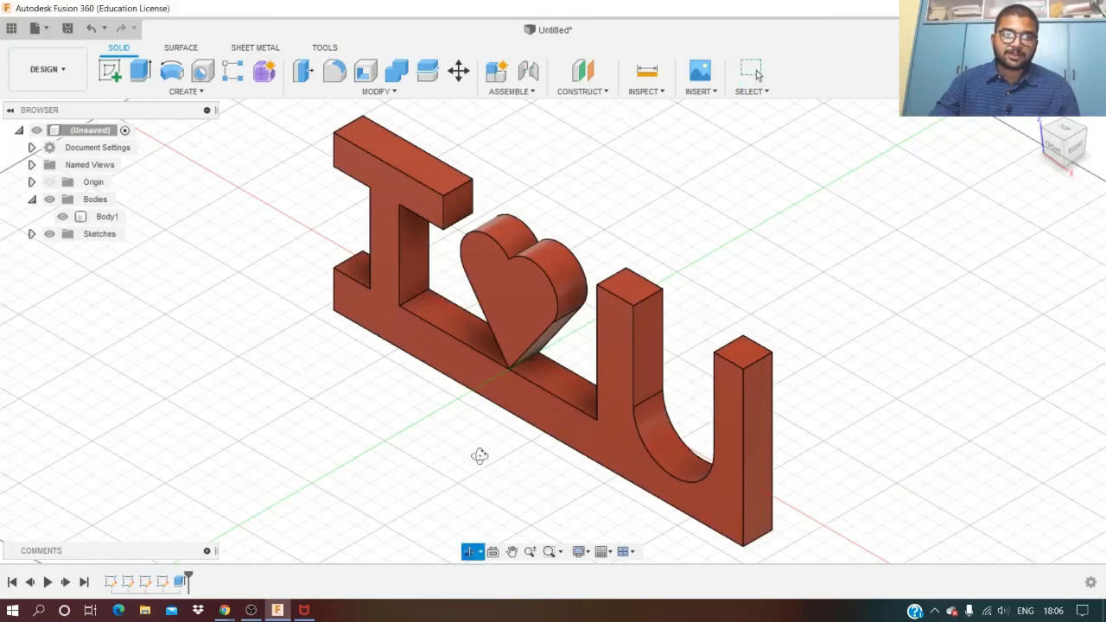
pyautogui.moveTo(479, 454)
pyautogui.mouseDown()
pyautogui.moveTo(515, 446)
pyautogui.moveTo(513, 420)
pyautogui.moveTo(452, 432)
pyautogui.moveTo(437, 447)
pyautogui.moveTo(477, 437)
pyautogui.moveTo(487, 464)
pyautogui.moveTo(506, 459)
pyautogui.moveTo(491, 442)
pyautogui.moveTo(485, 448)
pyautogui.mouseUp()
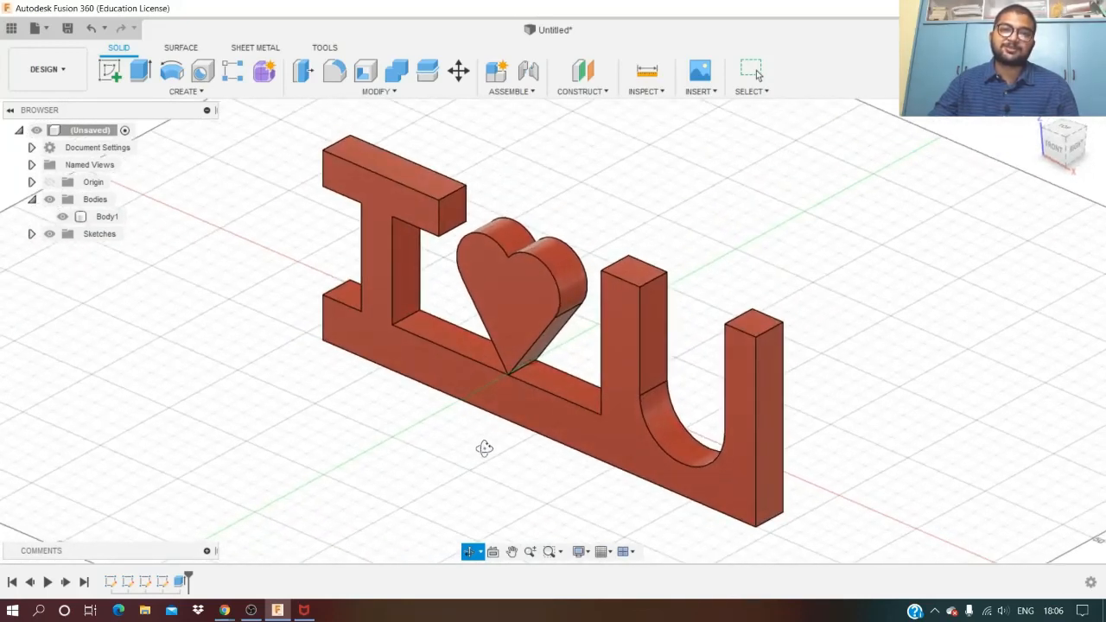